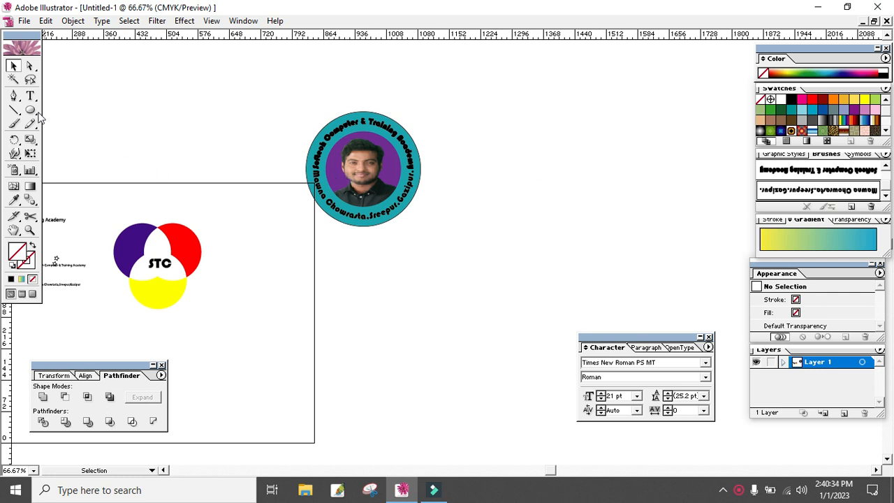
- Add the text line "Softech Computer & Training Academy" on the empty canvas beside the round portrait badge
{"action": "left_click", "coordinate": [31, 100]}
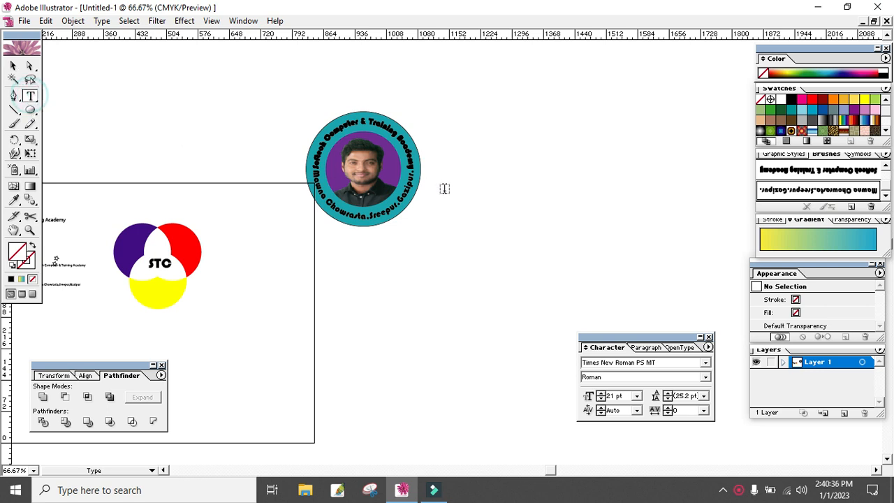
{"action": "left_click", "coordinate": [451, 194]}
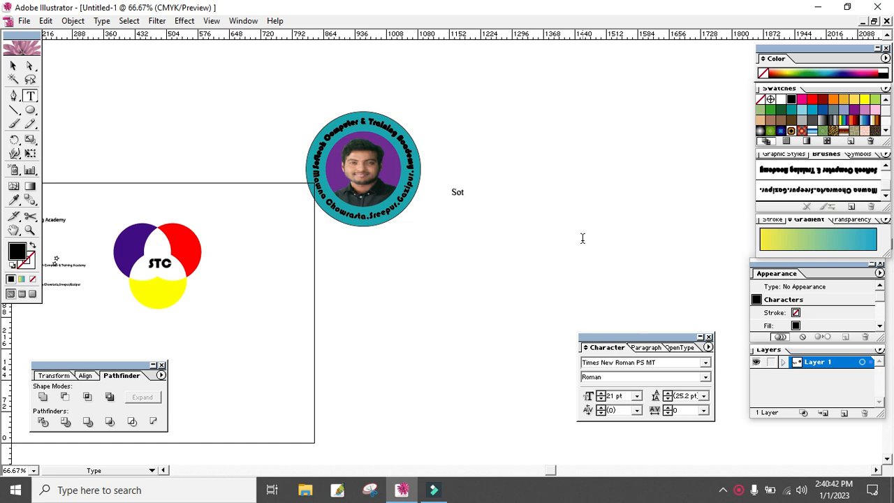
{"action": "type", "text": "Softech Computer & Traini"}
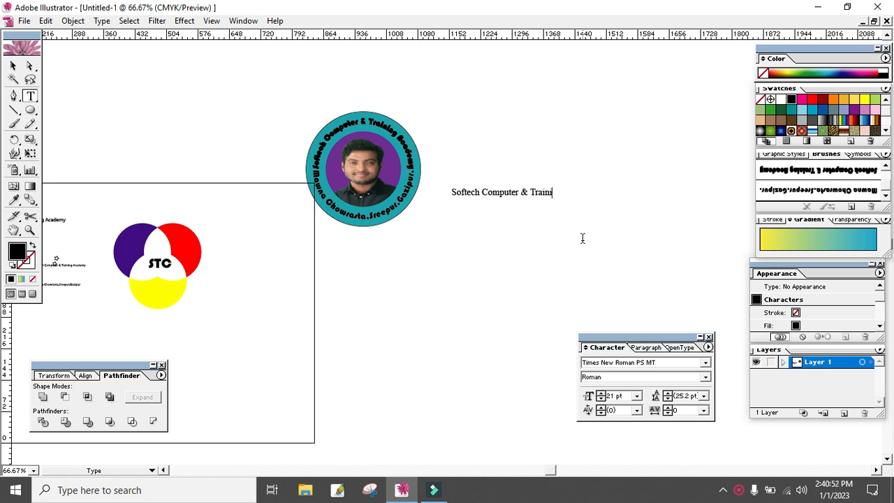
{"action": "type", "text": "ng Academy"}
{"action": "left_click", "coordinate": [13, 65]}
{"action": "left_click", "coordinate": [435, 235]}
- Duplicate the "Softech Computer & Training Academy" text line a short distance below the original
{"action": "left_click", "coordinate": [477, 191]}
{"action": "key", "text": "space"}
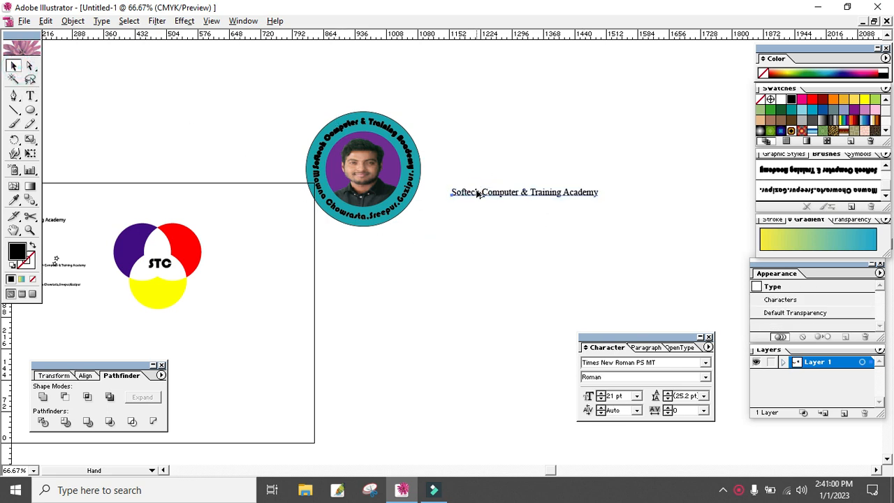
{"action": "left_click_drag", "start_coordinate": [490, 196], "coordinate": [487, 238], "text": "alt"}
- Replace the duplicated line's text with the academy's address, matching the wording on the badge's lower arc
{"action": "key", "text": "t"}
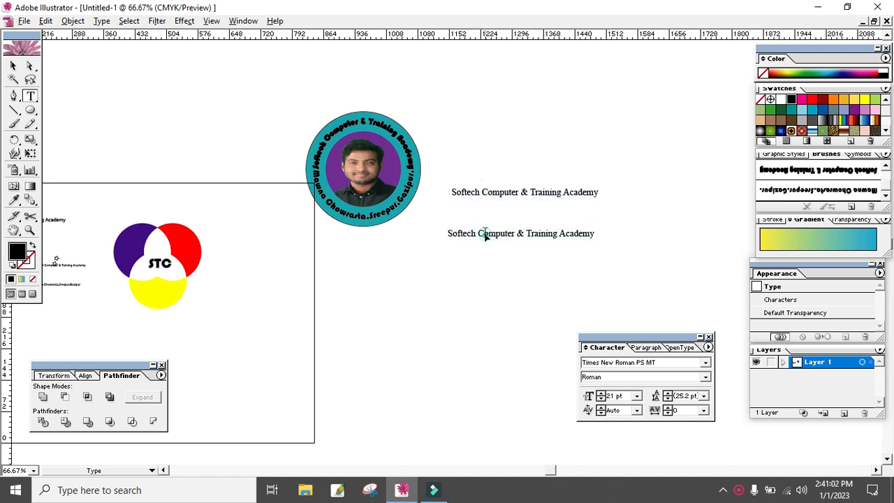
{"action": "left_click", "coordinate": [487, 234]}
{"action": "left_click_drag", "start_coordinate": [590, 237], "coordinate": [440, 238]}
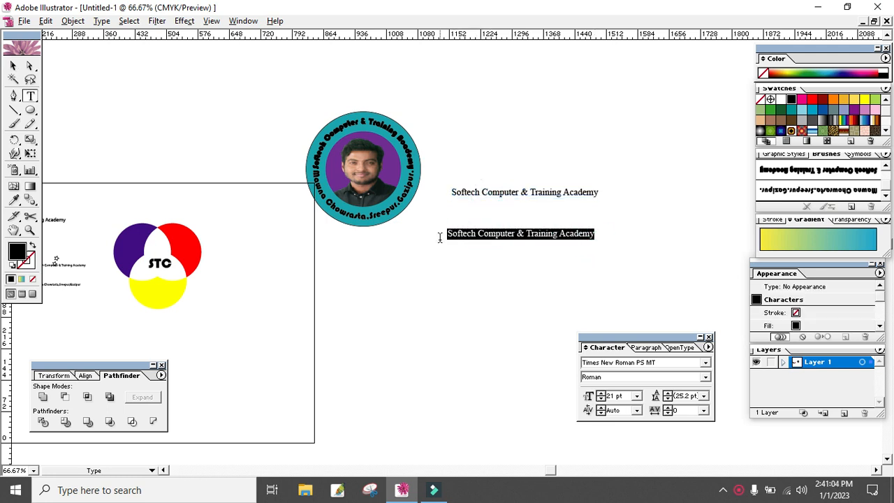
{"action": "type", "text": "Mawna"}
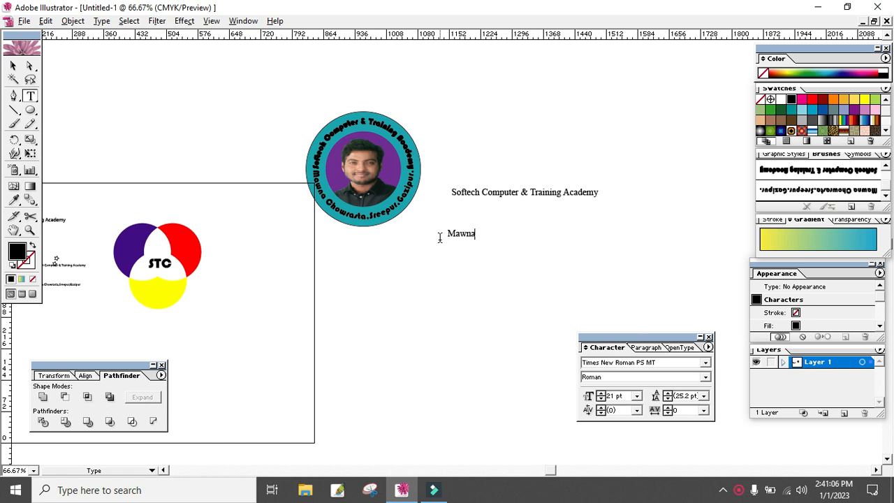
{"action": "type", "text": " Chowrasta,Sre"}
{"action": "key", "text": "BackSpace"}
{"action": "type", "text": "pu"}
{"action": "key", "text": "BackSpace"}
{"action": "key", "text": "BackSpace"}
{"action": "type", "text": "eepur,Gazipur"}
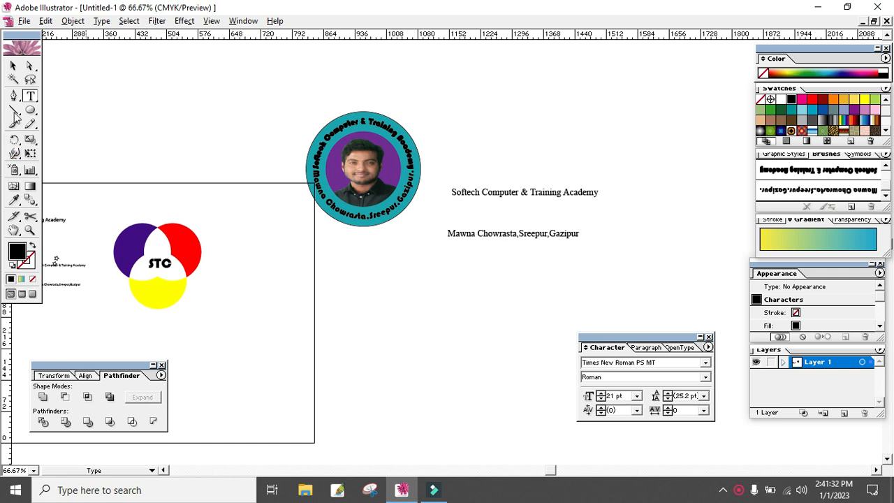
- Convert both the academy name line and the address line to outlines
{"action": "left_click", "coordinate": [12, 65]}
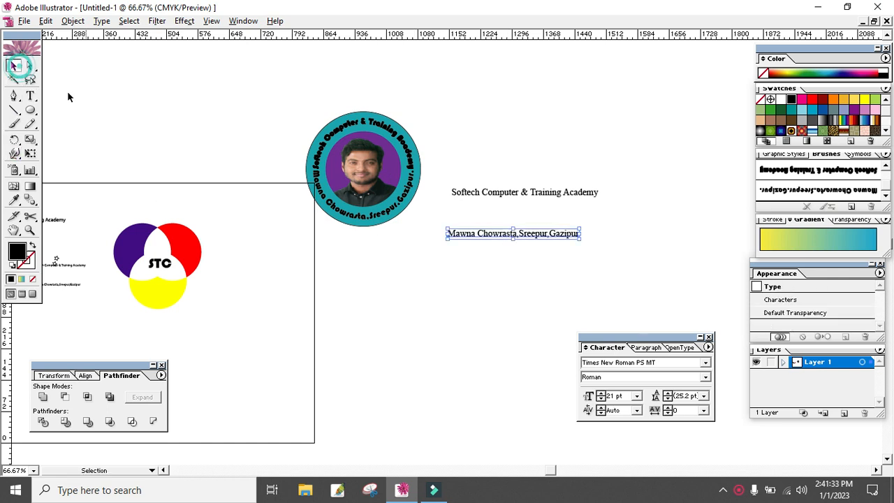
{"action": "left_click", "coordinate": [574, 193]}
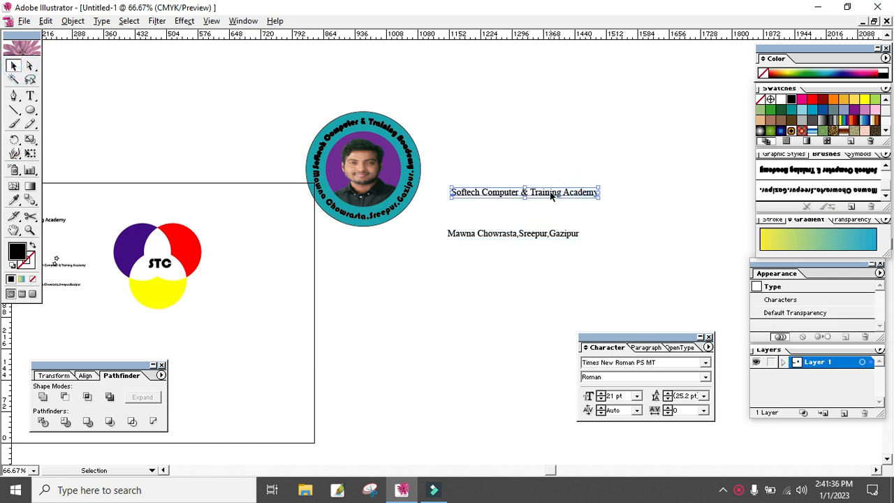
{"action": "right_click", "coordinate": [551, 195]}
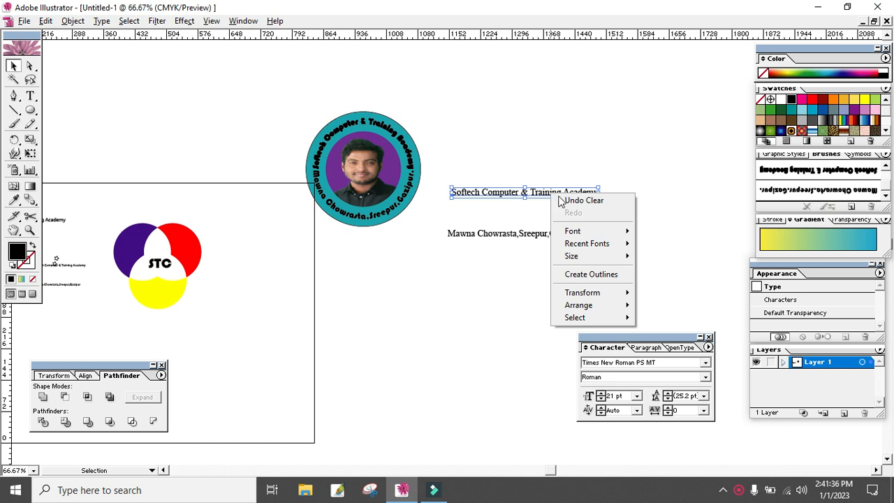
{"action": "left_click", "coordinate": [591, 275]}
{"action": "left_click", "coordinate": [534, 236]}
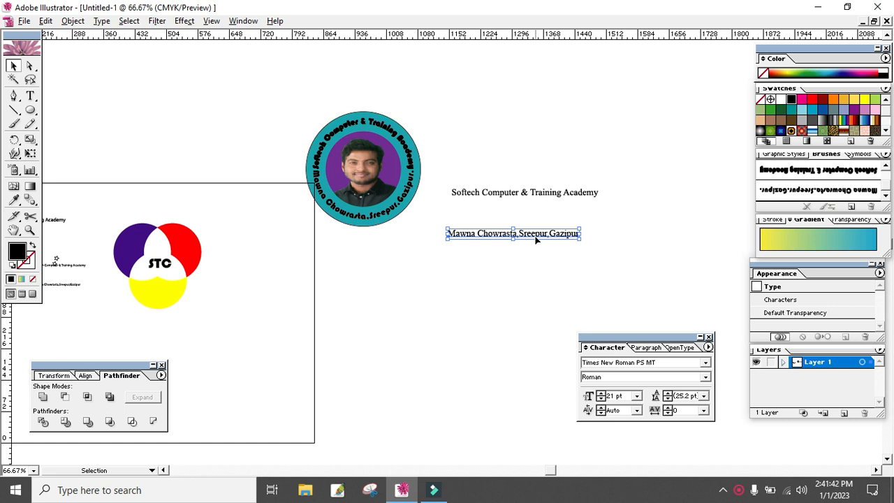
{"action": "right_click", "coordinate": [536, 239]}
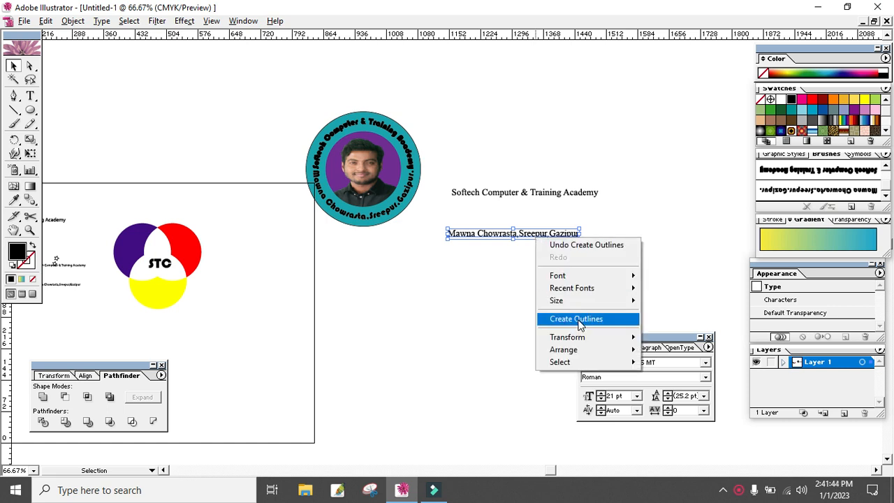
{"action": "left_click", "coordinate": [578, 320]}
{"action": "left_click", "coordinate": [591, 273]}
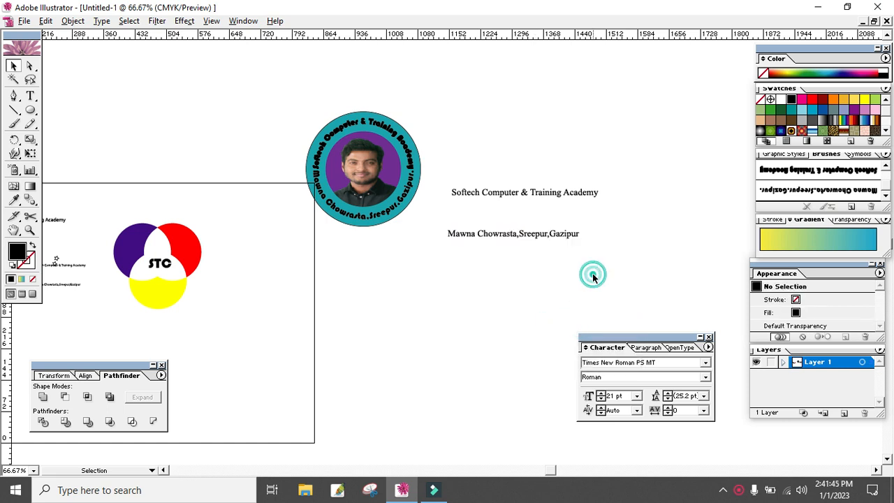
- Create an art brush from the outlined academy name, stroked from right to left, with Proportional, Flip Along and Flip Across enabled
{"action": "left_click", "coordinate": [546, 197]}
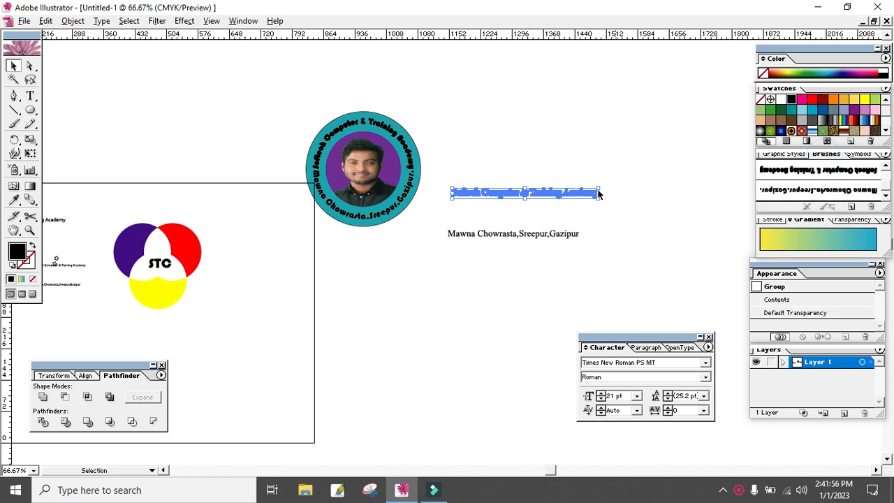
{"action": "left_click_drag", "start_coordinate": [554, 200], "coordinate": [831, 176]}
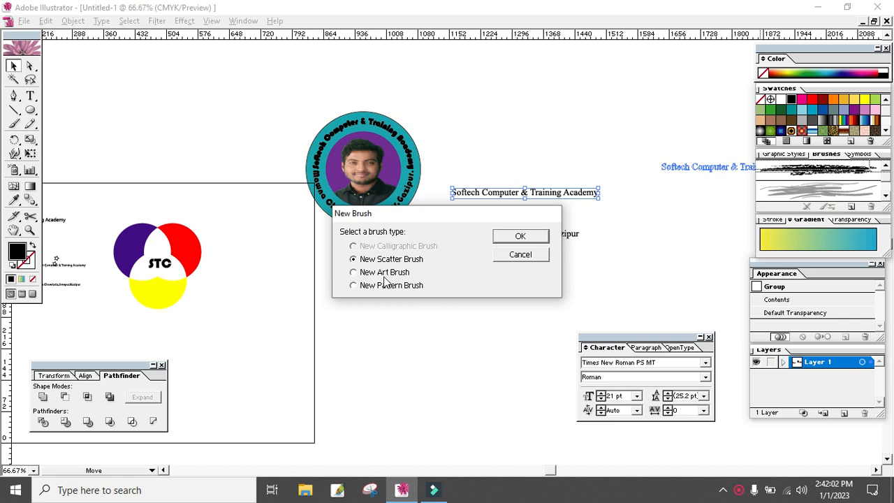
{"action": "left_click", "coordinate": [381, 272]}
{"action": "left_click", "coordinate": [521, 236]}
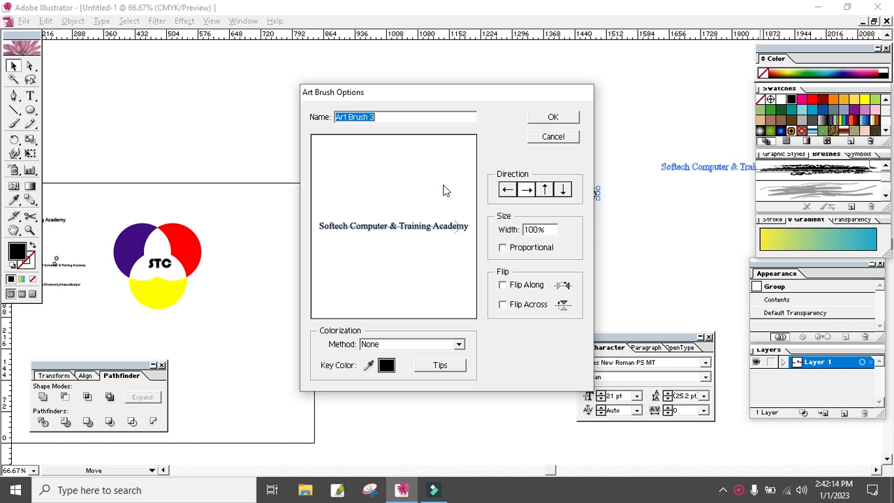
{"action": "left_click", "coordinate": [508, 191]}
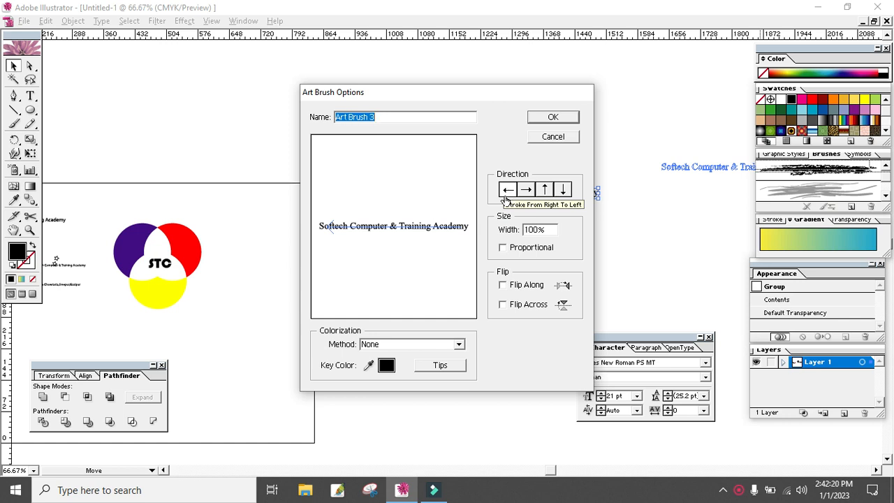
{"action": "left_click", "coordinate": [506, 249]}
{"action": "left_click", "coordinate": [504, 285]}
{"action": "left_click", "coordinate": [505, 306]}
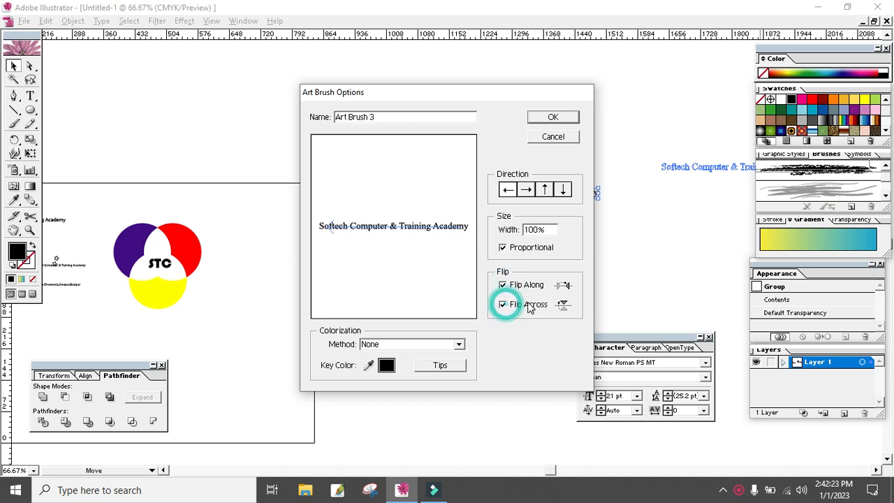
{"action": "left_click", "coordinate": [544, 120]}
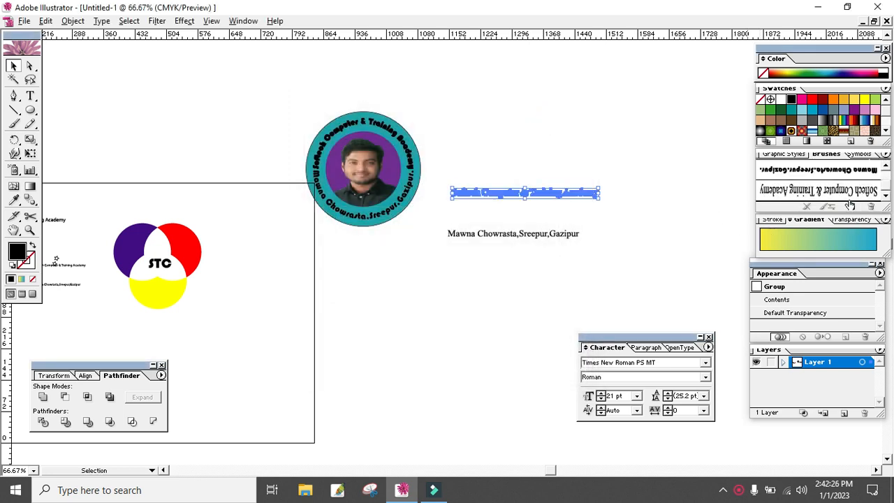
- Create an art brush from the outlined address line, stroked from right to left, with Proportional, Flip Along and Flip Across enabled
{"action": "left_click_drag", "start_coordinate": [525, 240], "coordinate": [800, 200]}
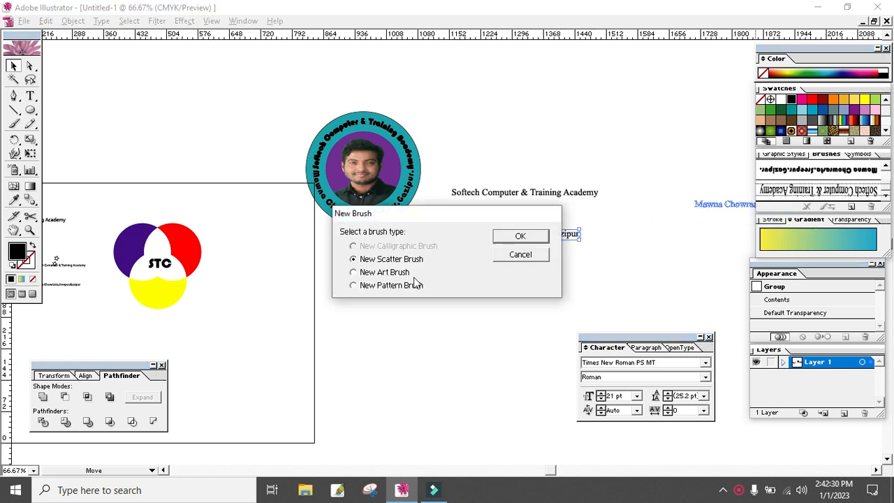
{"action": "left_click", "coordinate": [380, 274]}
{"action": "left_click", "coordinate": [520, 237]}
{"action": "left_click", "coordinate": [507, 190]}
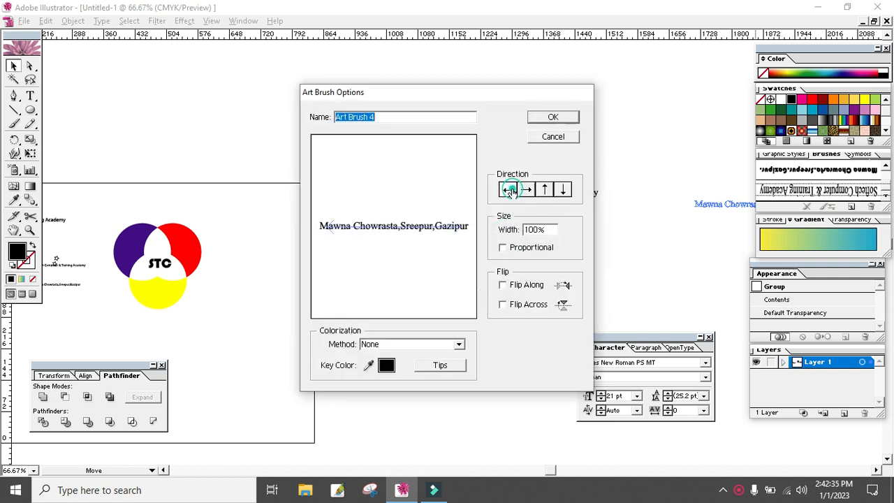
{"action": "left_click", "coordinate": [503, 248]}
{"action": "left_click", "coordinate": [503, 285]}
{"action": "left_click", "coordinate": [503, 304]}
{"action": "left_click", "coordinate": [553, 118]}
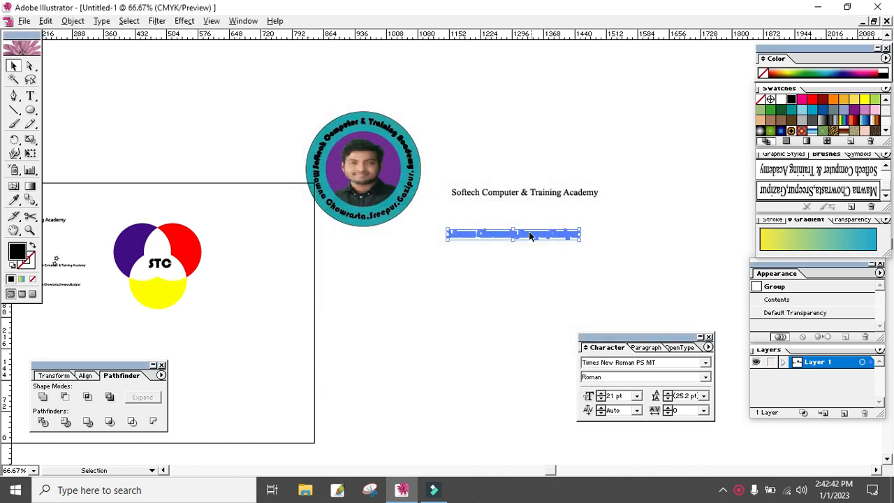
- Delete both outlined text lines from the canvas
{"action": "left_click", "coordinate": [543, 254]}
{"action": "left_click_drag", "start_coordinate": [566, 164], "coordinate": [511, 272]}
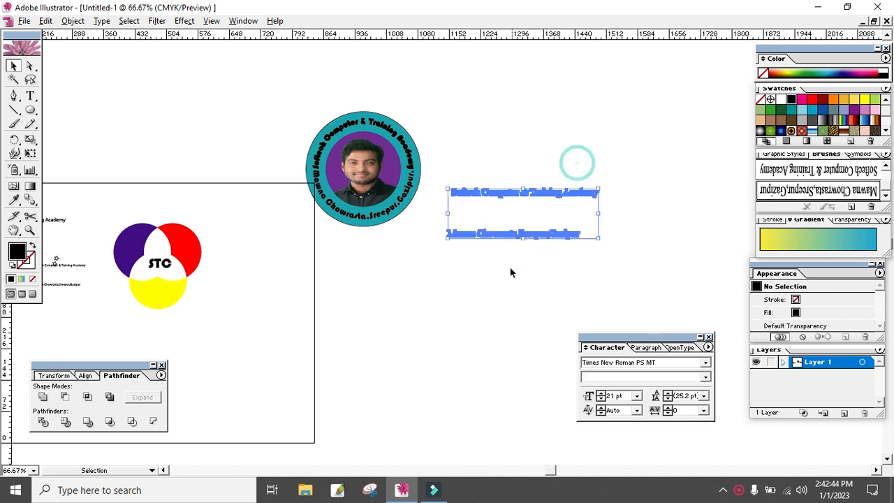
{"action": "key", "text": "Delete"}
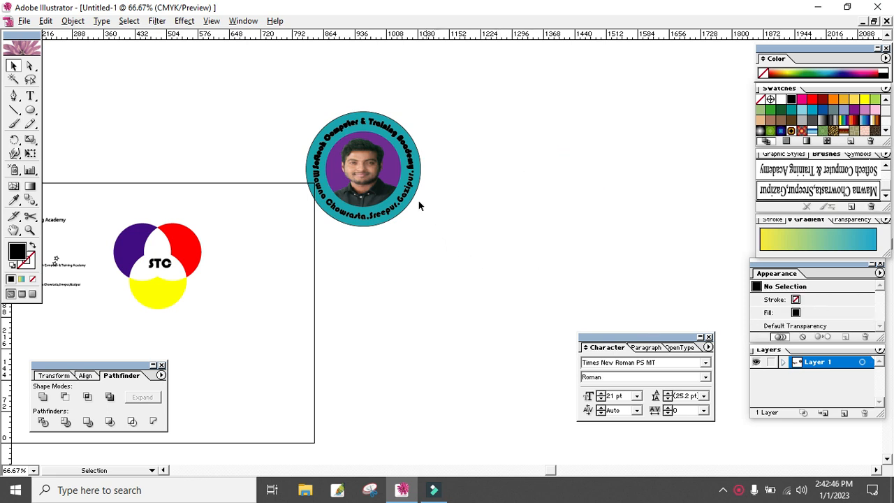
- Draw a circle larger than the badge on empty canvas beside it, with no fill and a 1 pt black stroke
{"action": "left_click", "coordinate": [400, 183]}
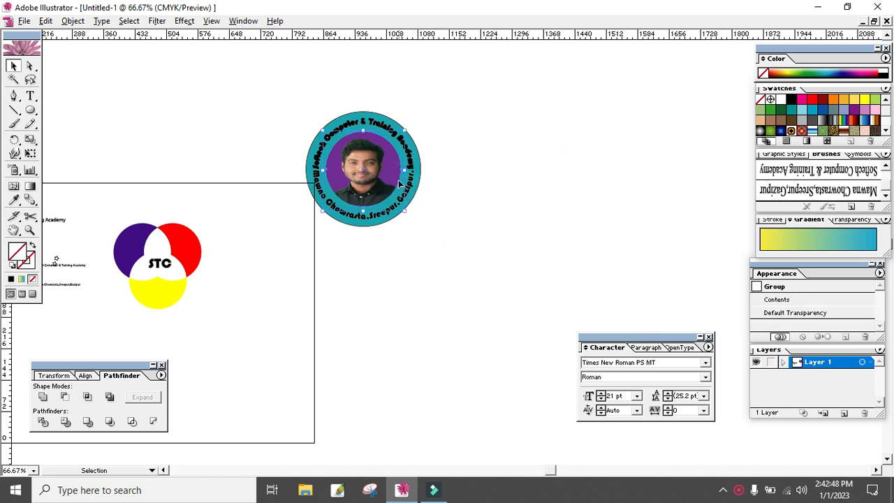
{"action": "key", "text": "space"}
{"action": "left_click_drag", "start_coordinate": [399, 183], "coordinate": [276, 178]}
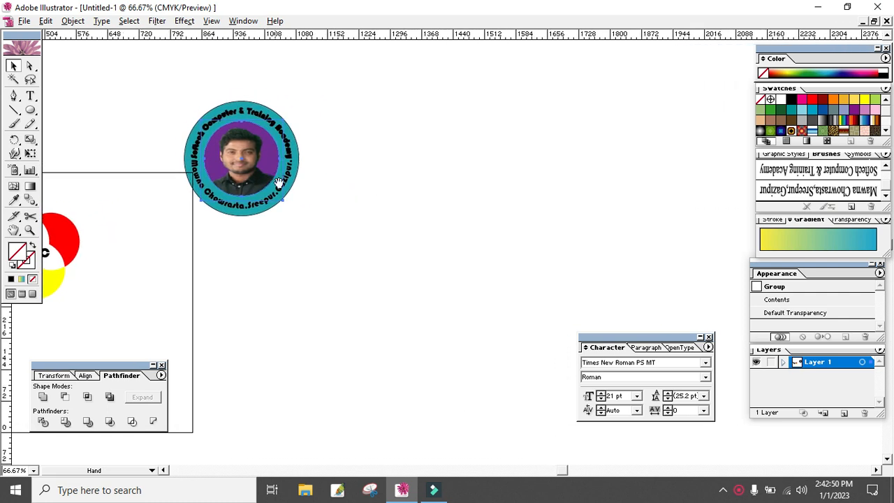
{"action": "left_click", "coordinate": [425, 202]}
{"action": "left_click", "coordinate": [30, 111]}
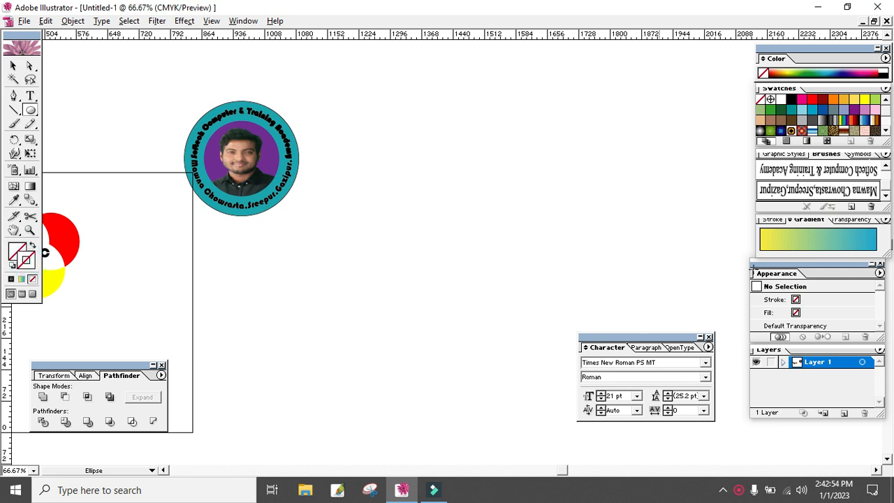
{"action": "left_click", "coordinate": [792, 98]}
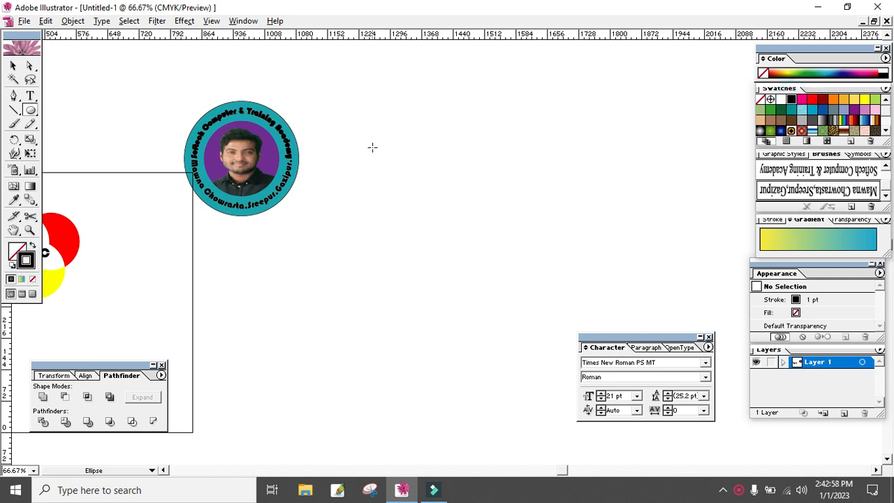
{"action": "left_click_drag", "start_coordinate": [372, 147], "coordinate": [536, 307]}
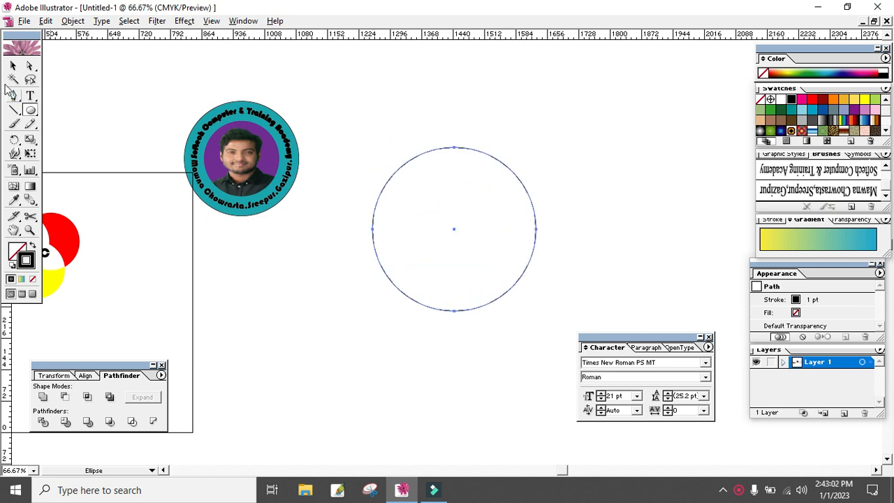
- Delete the circle's bottom anchor point to leave only the upper half-circle arc
{"action": "left_click", "coordinate": [13, 66]}
{"action": "left_click", "coordinate": [563, 180]}
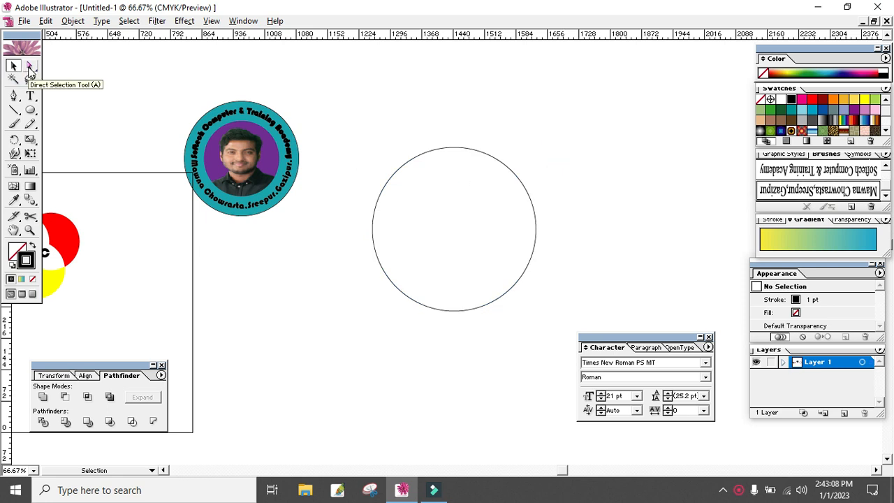
{"action": "left_click", "coordinate": [31, 66]}
{"action": "left_click_drag", "start_coordinate": [464, 339], "coordinate": [411, 268]}
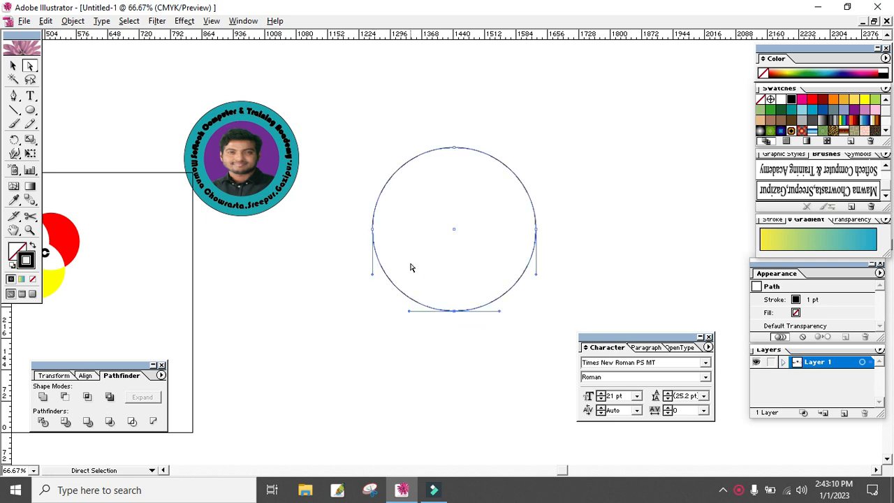
{"action": "left_click_drag", "start_coordinate": [464, 354], "coordinate": [439, 293]}
{"action": "key", "text": "Delete"}
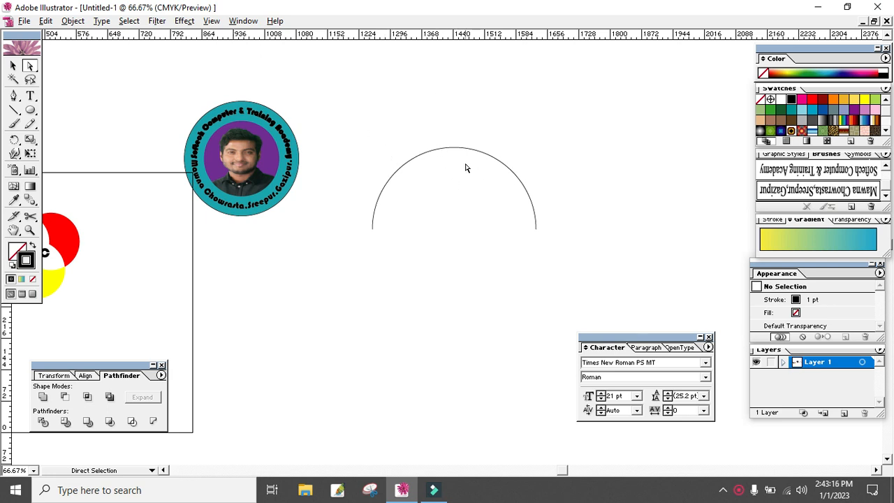
- Move the upper half-circle arc to an empty canvas area far to the right of the badge and deselect it
{"action": "left_click", "coordinate": [535, 170]}
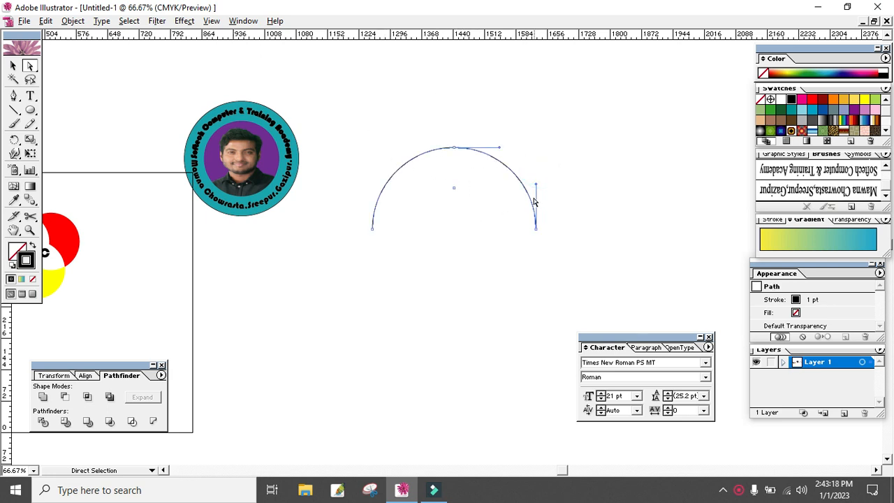
{"action": "left_click", "coordinate": [13, 64]}
{"action": "left_click_drag", "start_coordinate": [627, 185], "coordinate": [405, 211]}
{"action": "left_click", "coordinate": [663, 173]}
{"action": "left_click_drag", "start_coordinate": [647, 192], "coordinate": [253, 220]}
{"action": "left_click_drag", "start_coordinate": [194, 225], "coordinate": [501, 241]}
{"action": "left_click", "coordinate": [465, 143]}
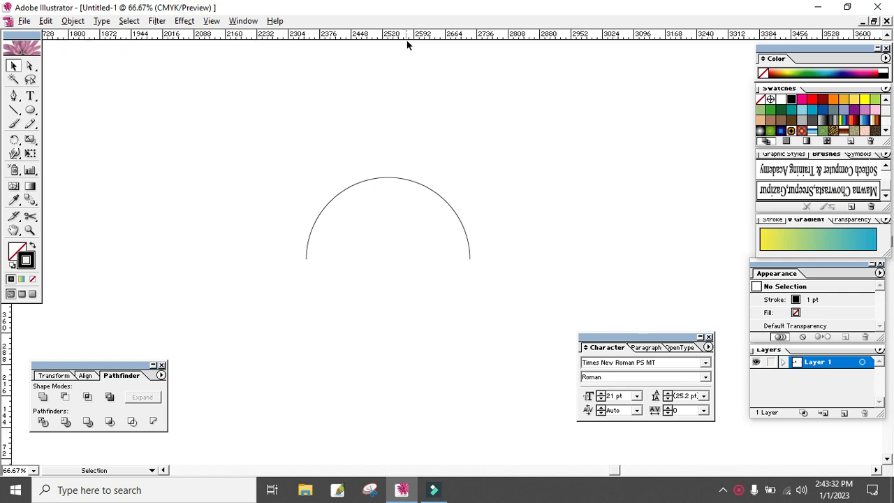
- Place a horizontal guide along the upper arc's base and turn on guide visibility
{"action": "left_click", "coordinate": [414, 178]}
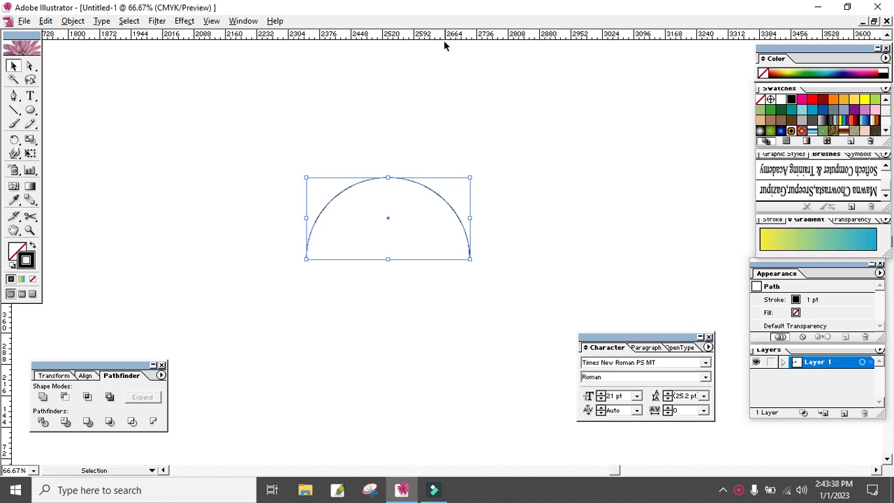
{"action": "left_click_drag", "start_coordinate": [434, 38], "coordinate": [446, 258]}
{"action": "left_click", "coordinate": [212, 21]}
{"action": "mouse_move", "coordinate": [240, 322]}
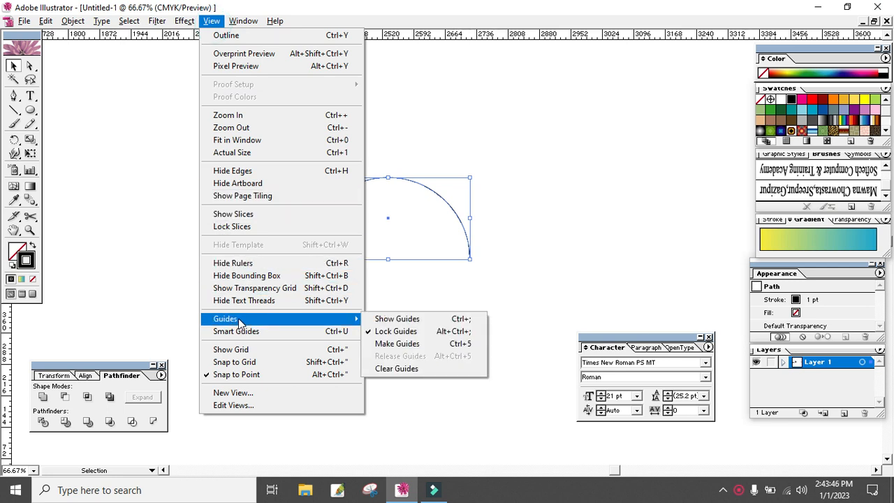
{"action": "left_click", "coordinate": [426, 319]}
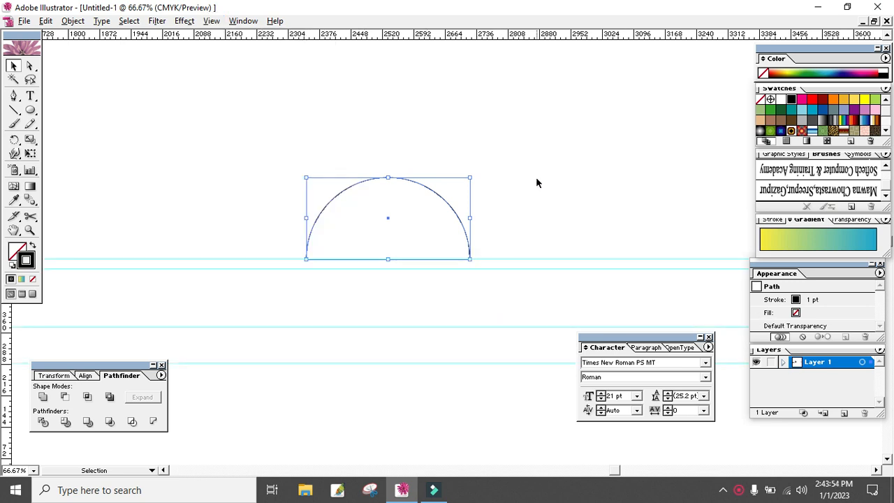
- Move the upper arc to an empty canvas area clear of the existing guides and deselect it
{"action": "key", "text": "space"}
{"action": "left_click_drag", "start_coordinate": [519, 189], "coordinate": [512, 323]}
{"action": "key", "text": "space"}
{"action": "left_click_drag", "start_coordinate": [478, 227], "coordinate": [479, 272]}
{"action": "left_click_drag", "start_coordinate": [401, 370], "coordinate": [454, 133]}
{"action": "key", "text": "space"}
{"action": "left_click_drag", "start_coordinate": [540, 134], "coordinate": [521, 202]}
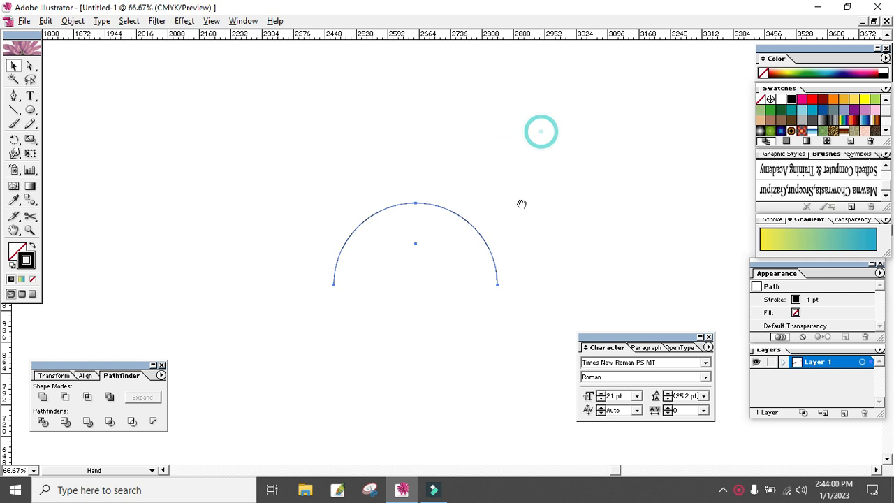
{"action": "left_click_drag", "start_coordinate": [442, 207], "coordinate": [450, 180]}
{"action": "left_click", "coordinate": [525, 152]}
- Place a horizontal guide along the arc's base and vertical guides at its left and right ends
{"action": "left_click_drag", "start_coordinate": [440, 140], "coordinate": [423, 231]}
{"action": "left_click_drag", "start_coordinate": [446, 43], "coordinate": [430, 194]}
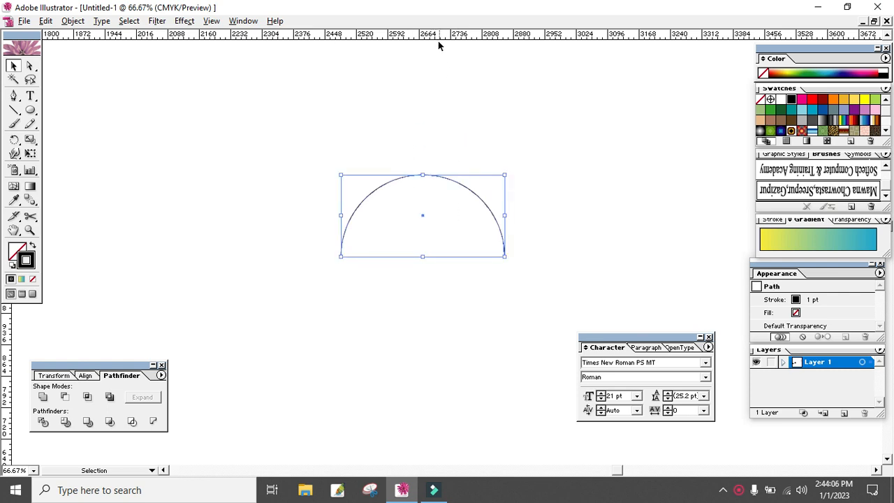
{"action": "left_click_drag", "start_coordinate": [438, 38], "coordinate": [441, 257]}
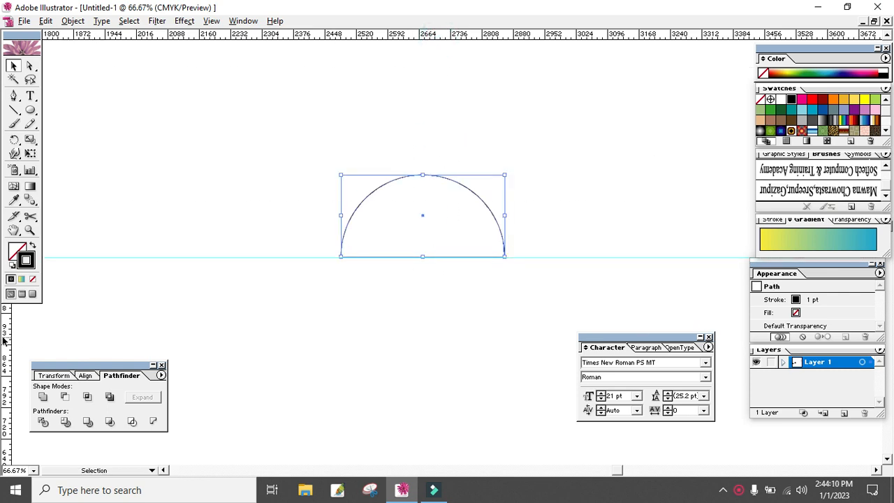
{"action": "left_click_drag", "start_coordinate": [9, 339], "coordinate": [504, 305]}
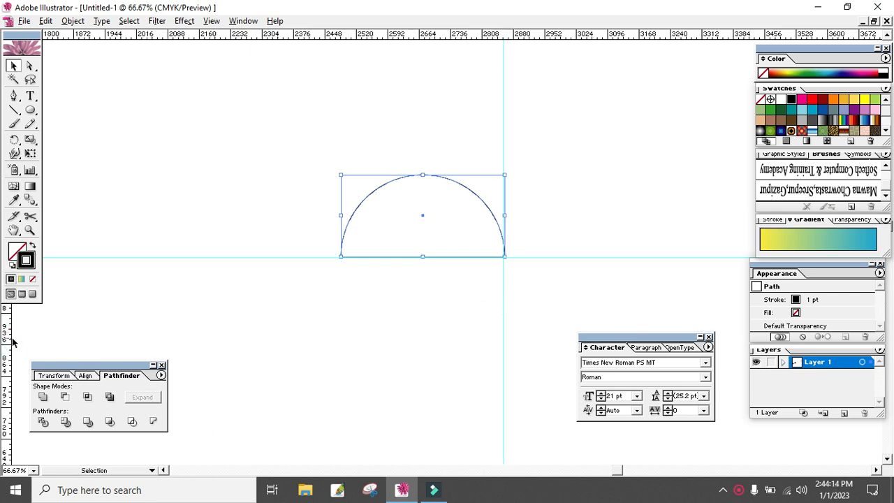
{"action": "left_click_drag", "start_coordinate": [9, 341], "coordinate": [340, 328]}
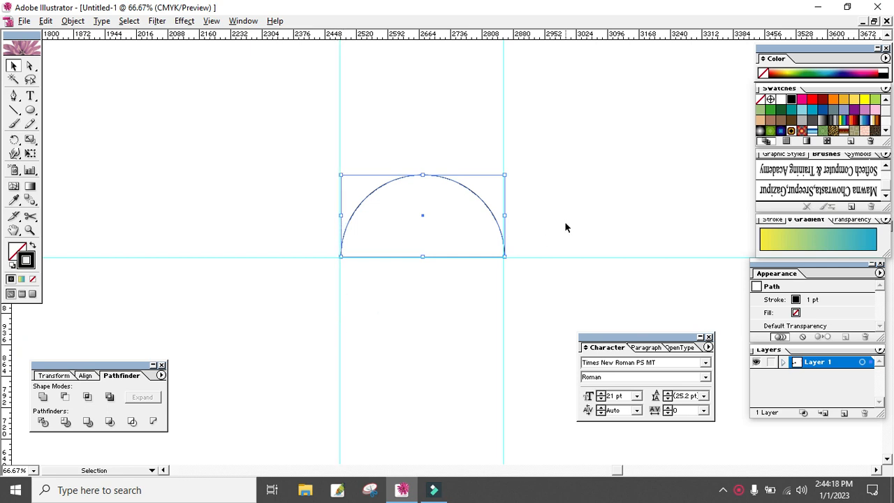
- Create a copy of the upper arc rotated 180°
{"action": "left_click", "coordinate": [454, 39]}
{"action": "left_click", "coordinate": [526, 157]}
{"action": "left_click", "coordinate": [443, 180]}
{"action": "double_click", "coordinate": [14, 139]}
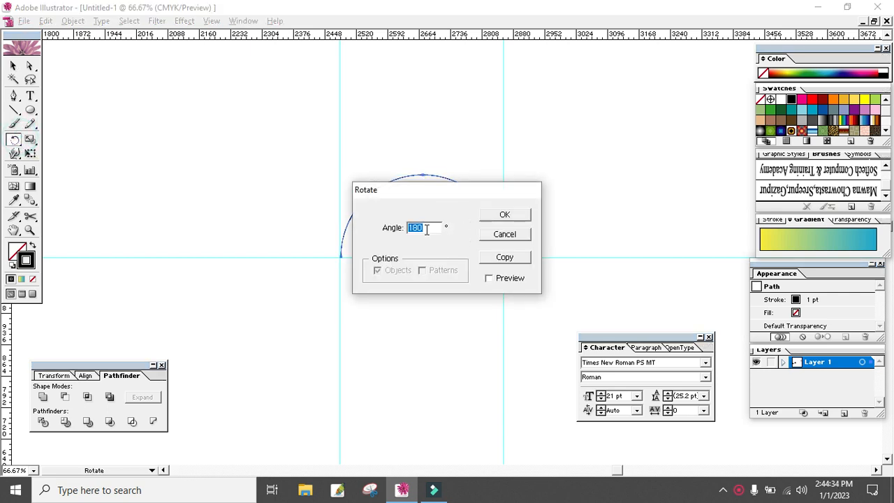
{"action": "left_click", "coordinate": [504, 214]}
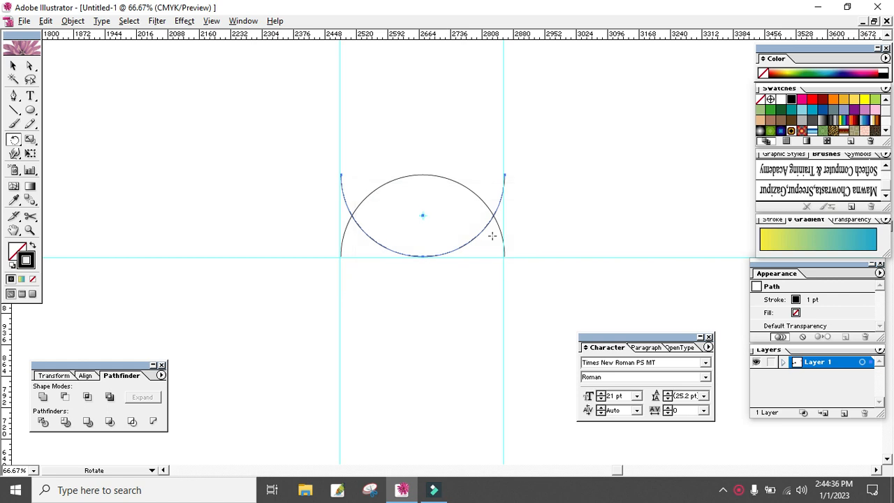
{"action": "left_click", "coordinate": [12, 65]}
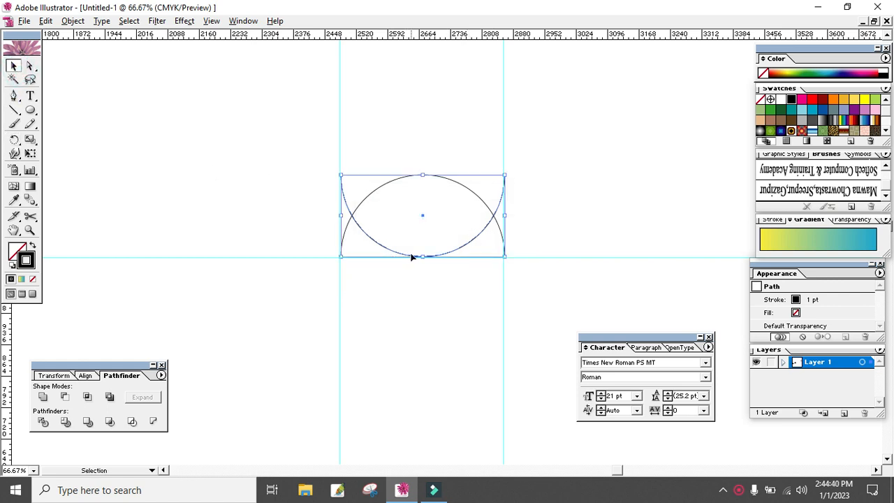
- Move the rotated copy straight down below the horizontal guide so both arcs form a circle
{"action": "left_click", "coordinate": [411, 256]}
{"action": "left_click", "coordinate": [388, 250]}
{"action": "left_click_drag", "start_coordinate": [381, 245], "coordinate": [391, 336]}
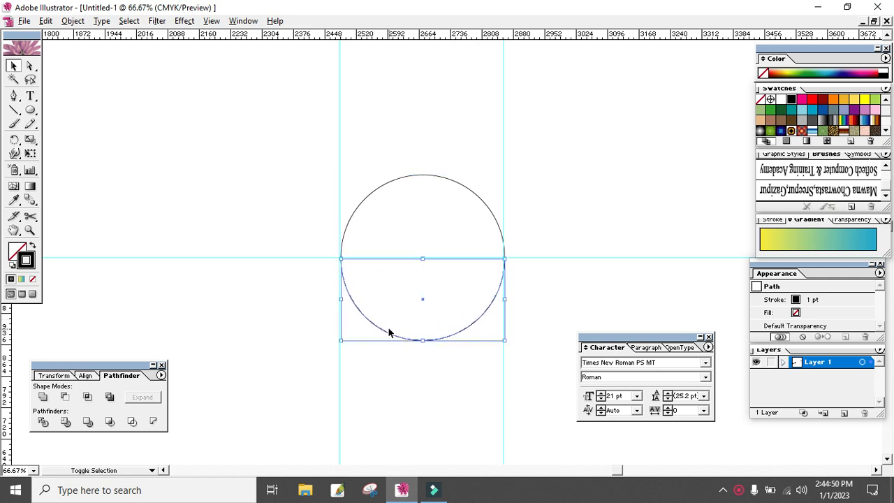
{"action": "left_click", "coordinate": [604, 195]}
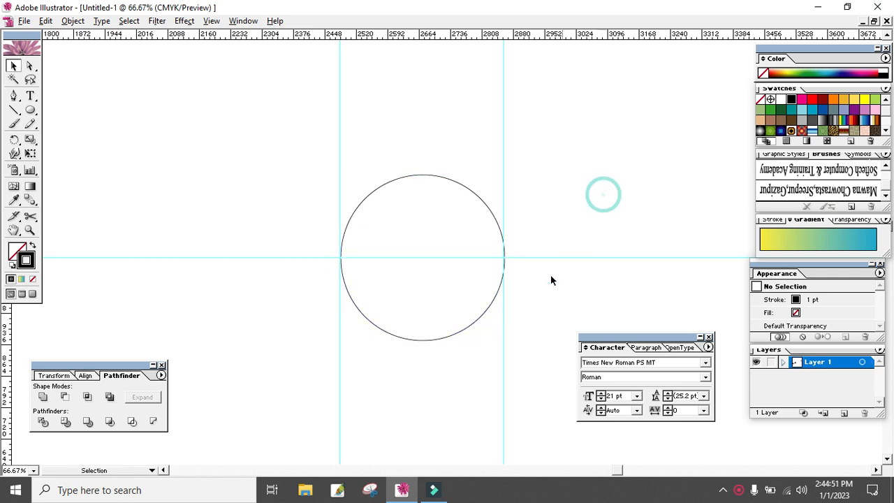
- Nudge the lower arc down and the upper arc up to open a small gap around the horizontal guide
{"action": "left_click", "coordinate": [456, 337]}
{"action": "key", "text": "Down"}
{"action": "key", "text": "Down"}
{"action": "key", "text": "Down"}
{"action": "key", "text": "Down"}
{"action": "key", "text": "Down"}
{"action": "key", "text": "Down"}
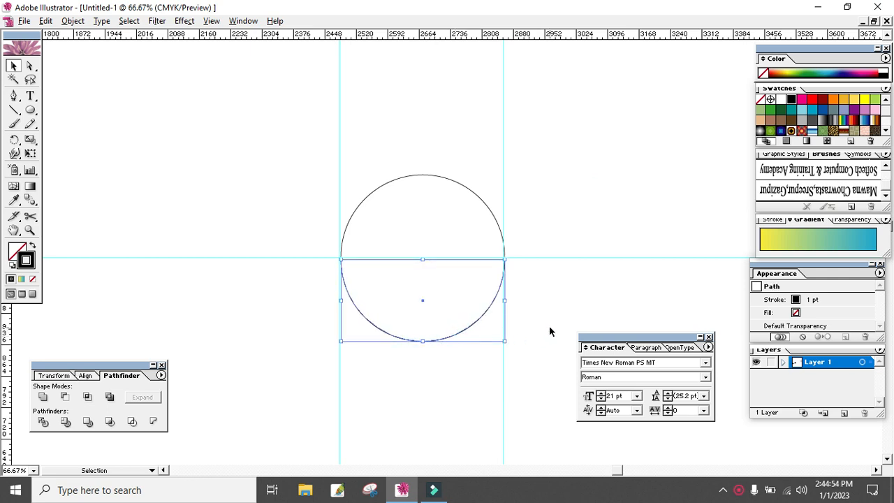
{"action": "left_click_drag", "start_coordinate": [452, 153], "coordinate": [422, 213]}
{"action": "key", "text": "Up"}
{"action": "key", "text": "Up"}
{"action": "key", "text": "Up"}
{"action": "key", "text": "Up"}
{"action": "key", "text": "Up"}
{"action": "key", "text": "Up"}
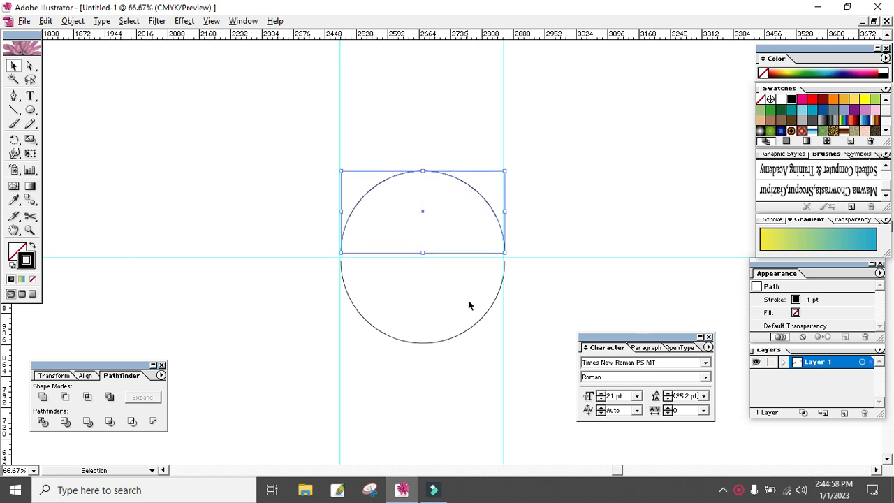
- Nudge the two arcs further apart to widen the gap around the middle guide, and deselect them
{"action": "left_click", "coordinate": [436, 336]}
{"action": "key", "text": "Down"}
{"action": "key", "text": "Down"}
{"action": "key", "text": "Down"}
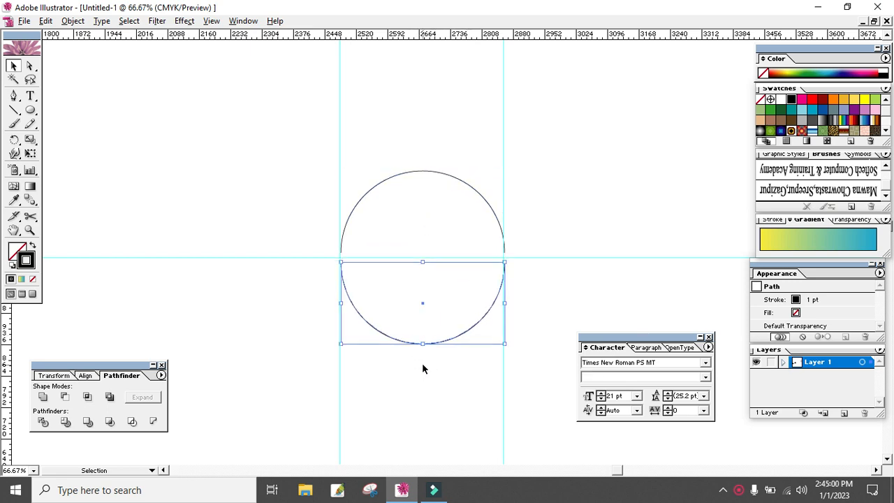
{"action": "left_click", "coordinate": [421, 177]}
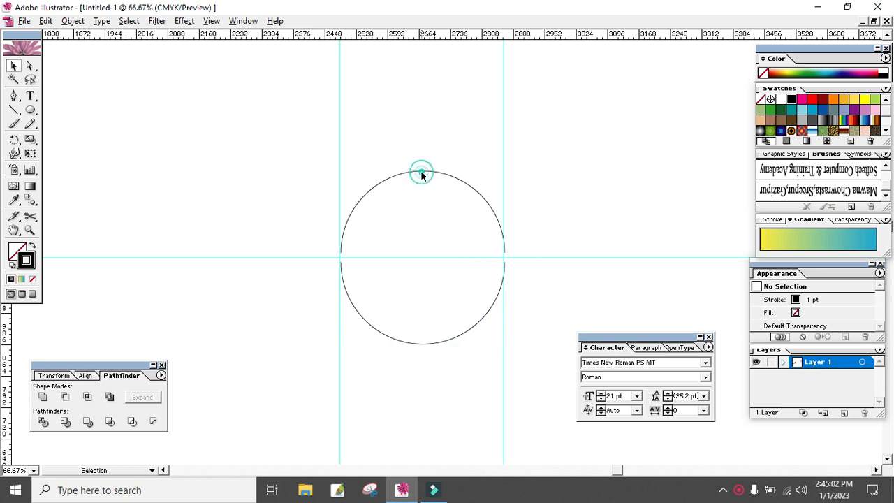
{"action": "left_click", "coordinate": [422, 173]}
{"action": "key", "text": "Up"}
{"action": "key", "text": "Up"}
{"action": "key", "text": "Up"}
{"action": "key", "text": "Up"}
{"action": "key", "text": "Up"}
{"action": "key", "text": "Up"}
{"action": "left_click", "coordinate": [550, 190]}
{"action": "left_click", "coordinate": [410, 344]}
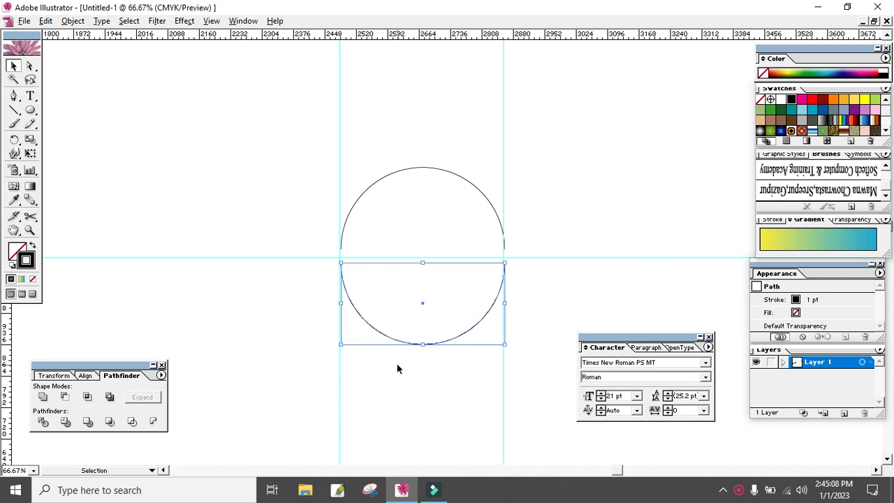
{"action": "left_click", "coordinate": [441, 167]}
{"action": "left_click", "coordinate": [563, 192]}
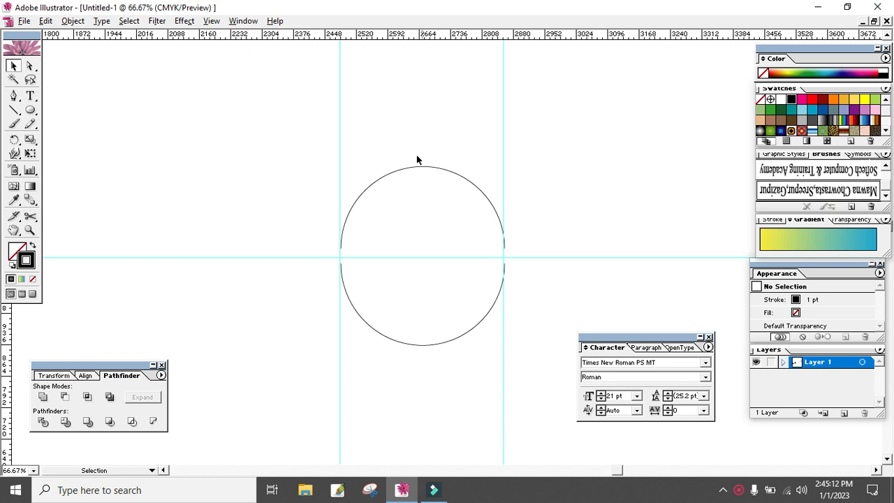
- Place horizontal guides at the top of the upper arc and the bottom of the lower arc
{"action": "left_click_drag", "start_coordinate": [489, 138], "coordinate": [393, 351]}
{"action": "left_click_drag", "start_coordinate": [445, 36], "coordinate": [450, 170]}
{"action": "left_click_drag", "start_coordinate": [445, 40], "coordinate": [457, 346]}
{"action": "left_click", "coordinate": [598, 294]}
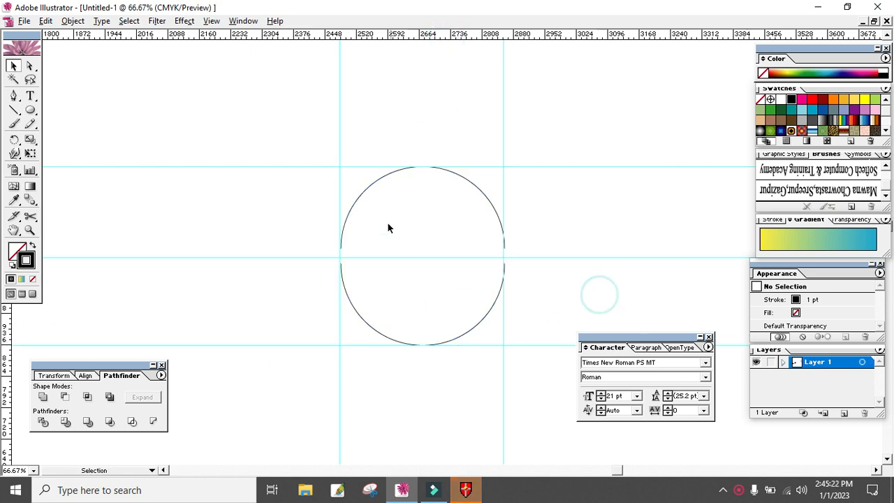
- Apply the "Softech Computer & Training Academy" art brush to the upper arc
{"action": "left_click_drag", "start_coordinate": [487, 172], "coordinate": [428, 208]}
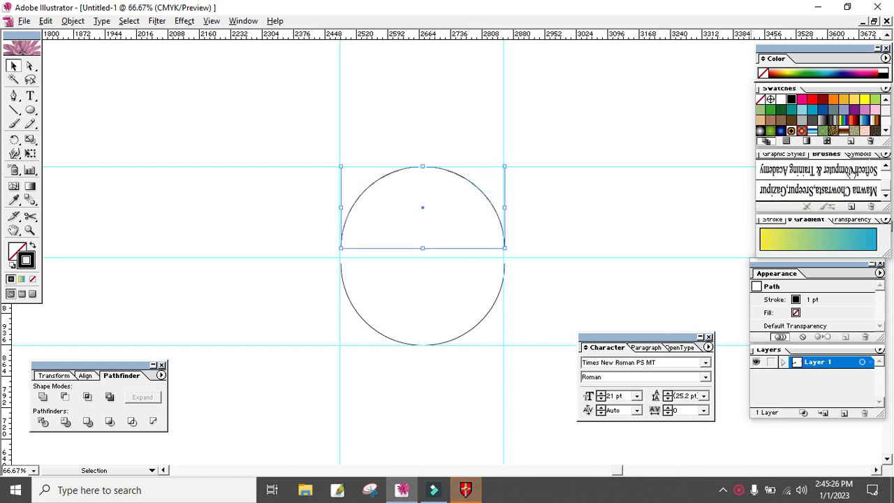
{"action": "left_click", "coordinate": [856, 172]}
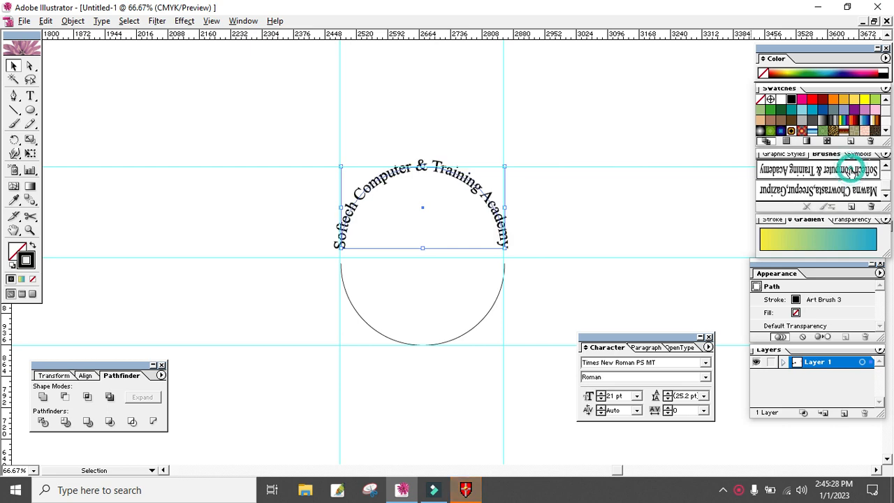
{"action": "left_click", "coordinate": [624, 206]}
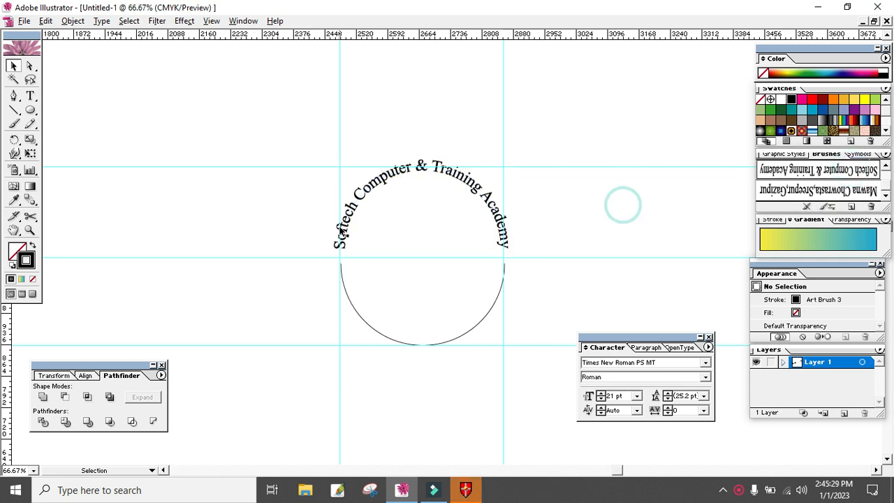
- Apply the "Mawna Chowrasta,Sreepur,Gazipur" art brush to the lower arc
{"action": "left_click", "coordinate": [409, 326]}
{"action": "left_click", "coordinate": [844, 195]}
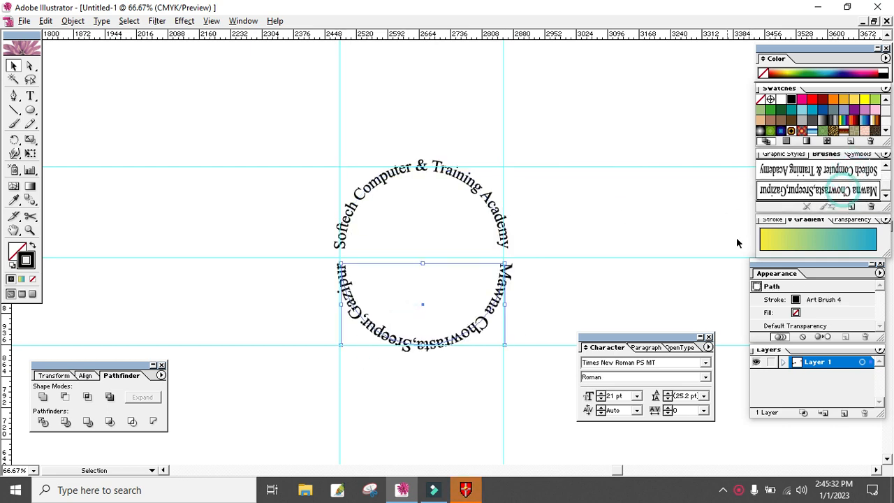
{"action": "left_click", "coordinate": [568, 273]}
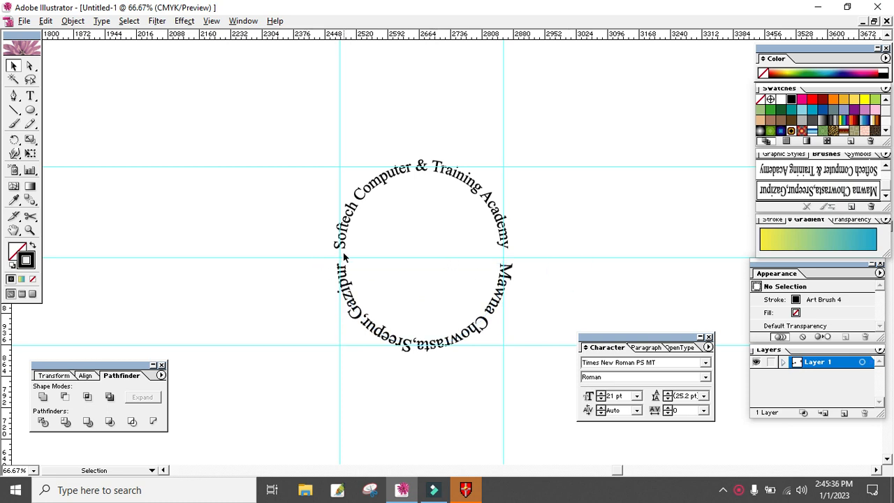
- Draw a small five-pointed star on empty canvas beside the left gap between the curved texts
{"action": "key", "text": "z"}
{"action": "left_click", "coordinate": [404, 257]}
{"action": "left_click", "coordinate": [391, 244]}
{"action": "left_click", "coordinate": [362, 288]}
{"action": "left_click", "coordinate": [441, 245], "text": "alt"}
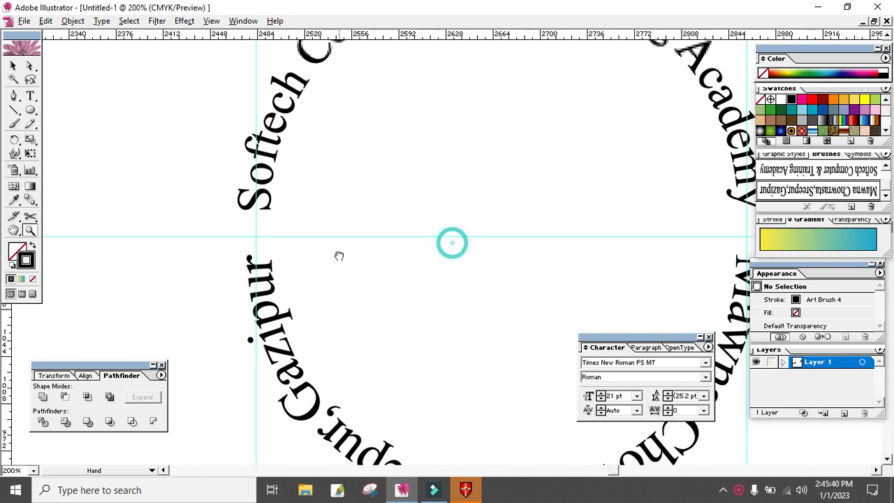
{"action": "left_click", "coordinate": [349, 248]}
{"action": "left_click", "coordinate": [331, 240]}
{"action": "left_click_drag", "start_coordinate": [363, 249], "coordinate": [290, 250]}
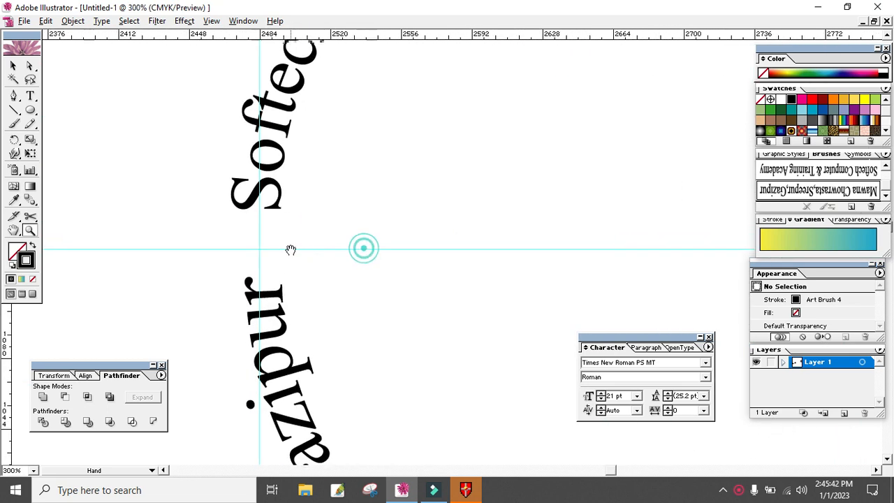
{"action": "left_click_drag", "start_coordinate": [30, 118], "coordinate": [131, 162]}
- Give the star a black fill and no stroke
{"action": "left_click", "coordinate": [16, 252]}
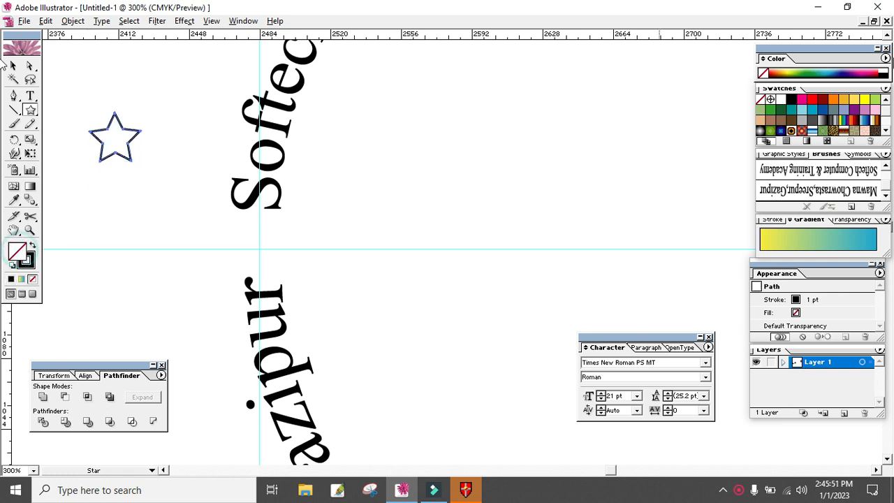
{"action": "left_click", "coordinate": [792, 101]}
{"action": "left_click", "coordinate": [32, 265]}
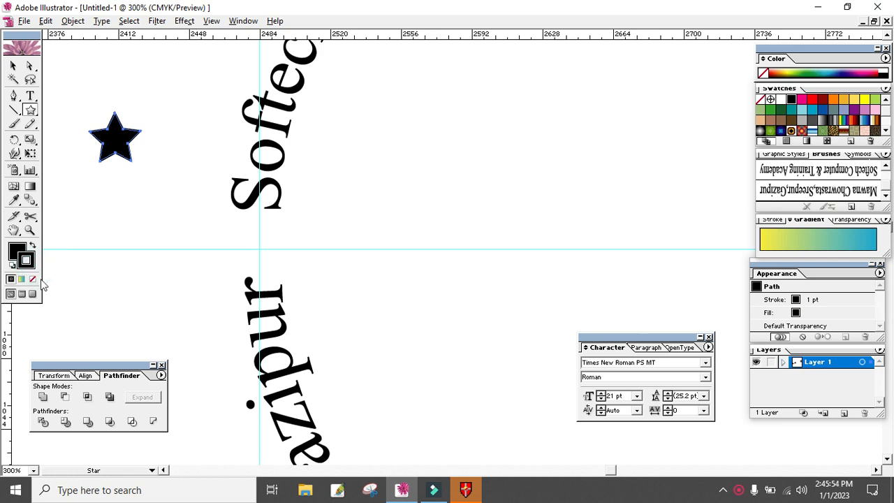
{"action": "left_click", "coordinate": [33, 280]}
- Enlarge the star slightly and centre it in the left gap between "Softech" and "Gazipur"
{"action": "left_click", "coordinate": [13, 65]}
{"action": "left_click", "coordinate": [117, 143]}
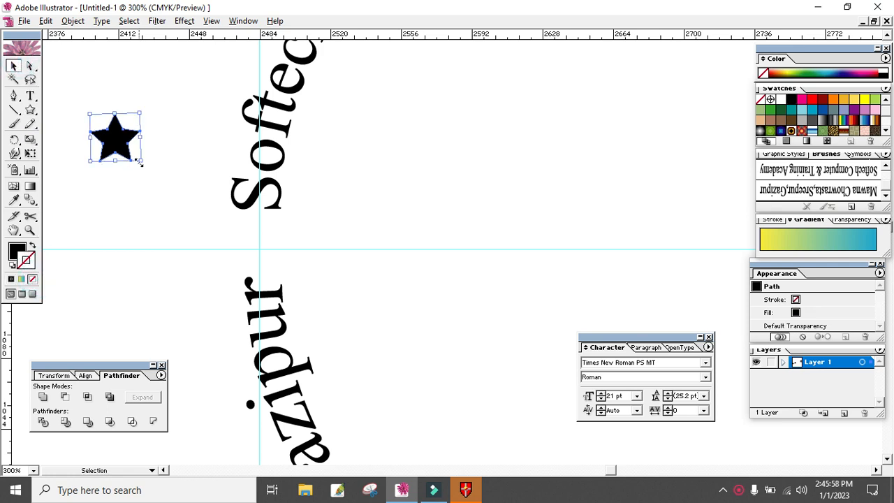
{"action": "left_click_drag", "start_coordinate": [138, 162], "coordinate": [282, 263]}
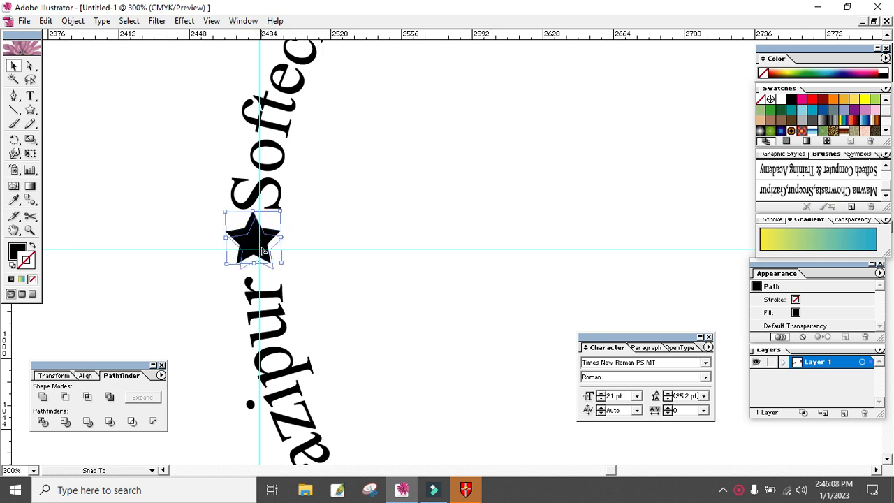
{"action": "left_click", "coordinate": [450, 238]}
- Copy the star and place the duplicate in the right gap between "Academy" and "Mawna"
{"action": "left_click", "coordinate": [256, 245]}
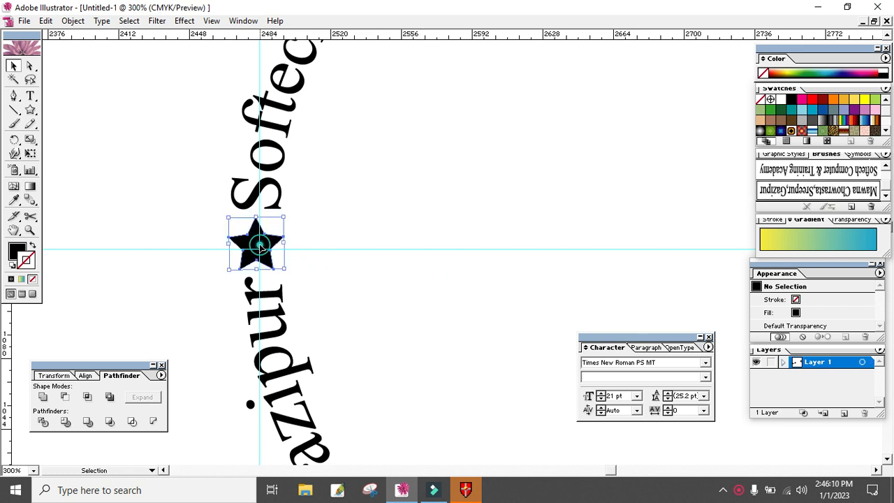
{"action": "left_click_drag", "start_coordinate": [554, 271], "coordinate": [222, 278]}
{"action": "left_click_drag", "start_coordinate": [505, 284], "coordinate": [487, 283]}
{"action": "left_click", "coordinate": [622, 233]}
{"action": "key", "text": "ctrl+v"}
{"action": "left_click_drag", "start_coordinate": [450, 261], "coordinate": [648, 250]}
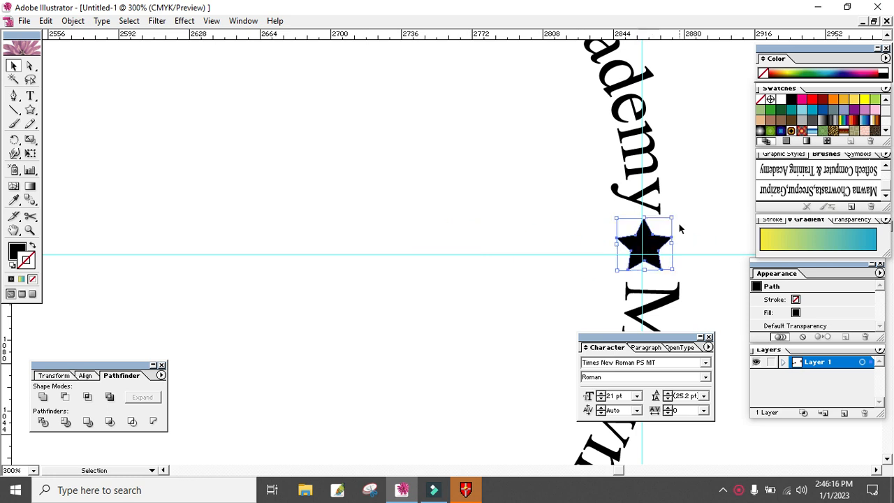
- Rotate the star between "Academy" and "Mawna" slightly counterclockwise and nudge it down
{"action": "left_click_drag", "start_coordinate": [674, 213], "coordinate": [670, 215]}
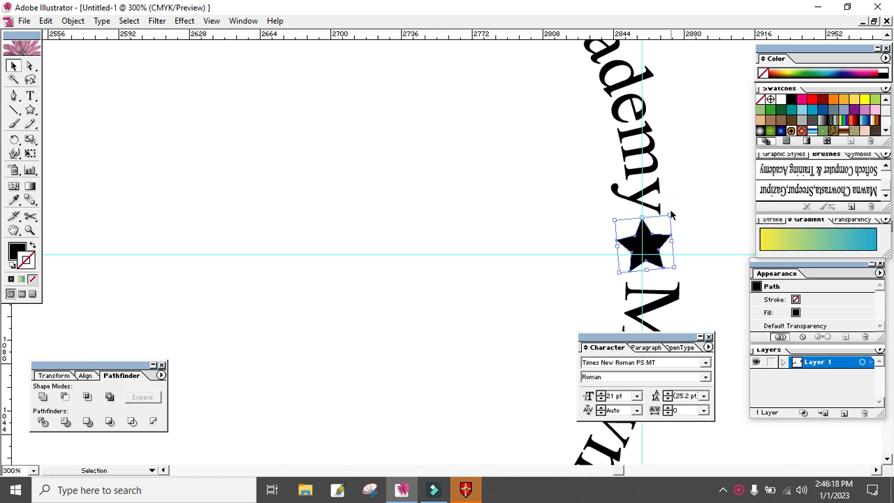
{"action": "left_click", "coordinate": [704, 248]}
{"action": "left_click", "coordinate": [648, 248]}
{"action": "key", "text": "Down"}
{"action": "left_click", "coordinate": [720, 270]}
- Hide the guides around the badge
{"action": "key", "text": "z"}
{"action": "left_click", "coordinate": [505, 279], "text": "alt"}
{"action": "left_click", "coordinate": [503, 247], "text": "alt"}
{"action": "left_click_drag", "start_coordinate": [273, 179], "coordinate": [398, 212]}
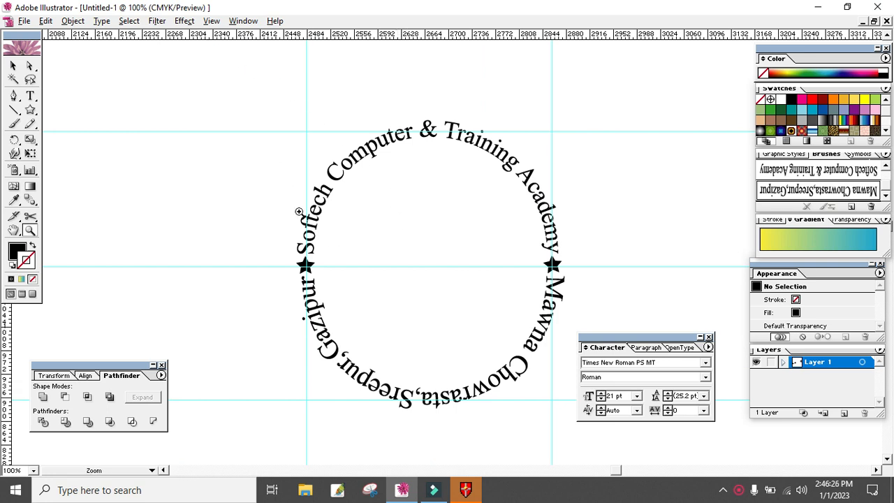
{"action": "left_click", "coordinate": [211, 20]}
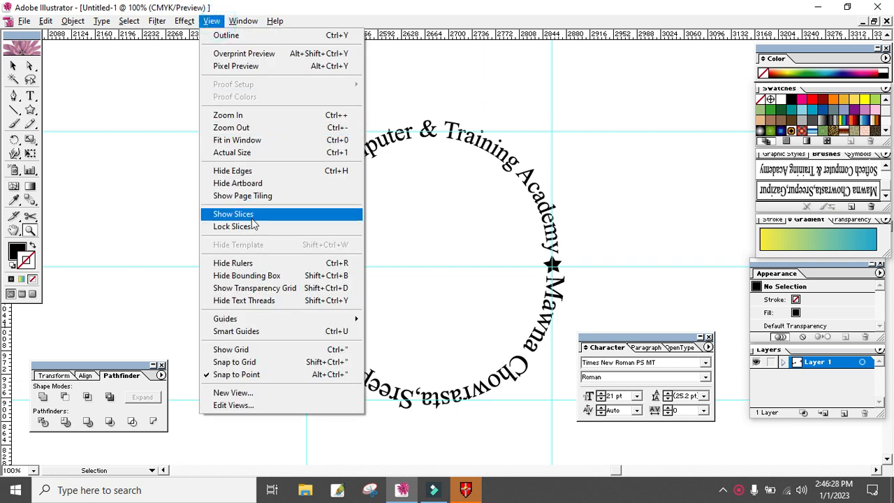
{"action": "mouse_move", "coordinate": [253, 320]}
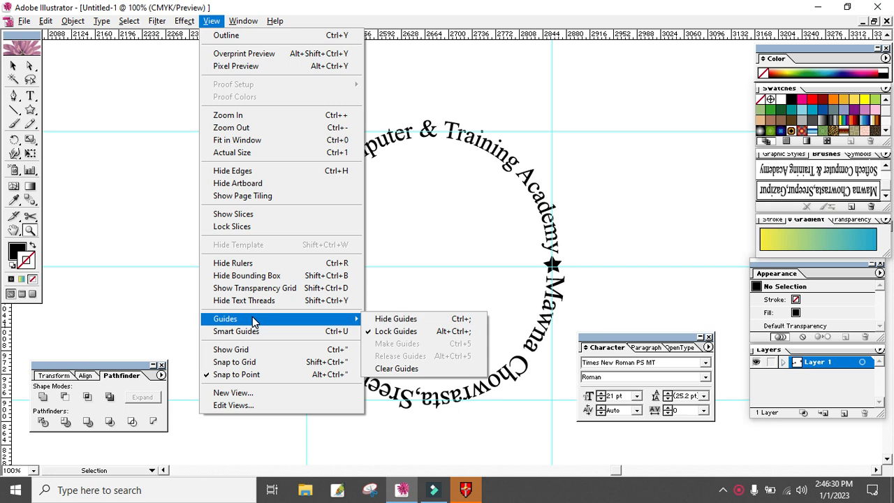
{"action": "left_click", "coordinate": [428, 320]}
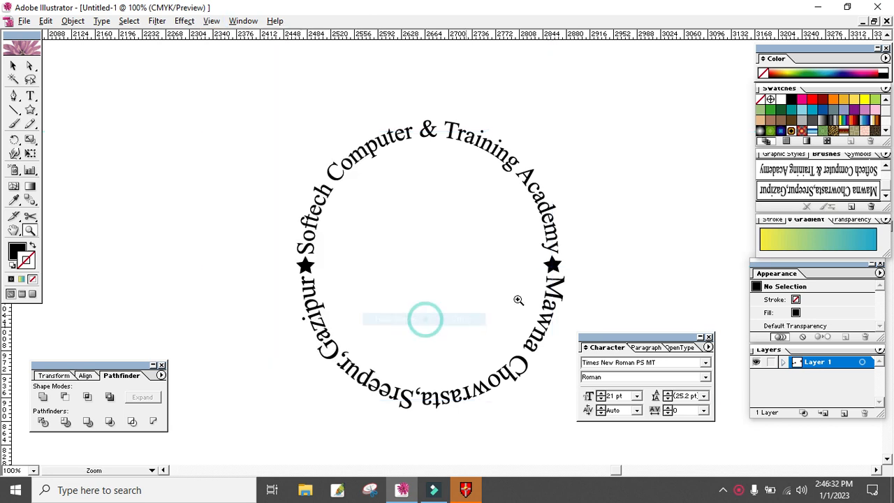
- Draw a large circle over the badge with a 1 pt black stroke and no fill
{"action": "left_click_drag", "start_coordinate": [30, 109], "coordinate": [75, 116]}
{"action": "left_click_drag", "start_coordinate": [235, 113], "coordinate": [552, 430]}
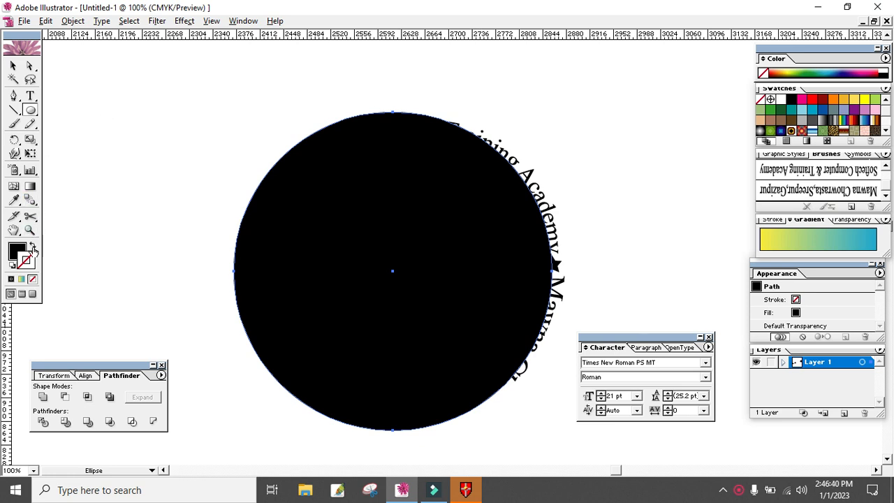
{"action": "left_click", "coordinate": [32, 246]}
- Centre the circle around the curved text and stars, and resize it to leave a small, even margin outside the lettering
{"action": "left_click", "coordinate": [13, 65]}
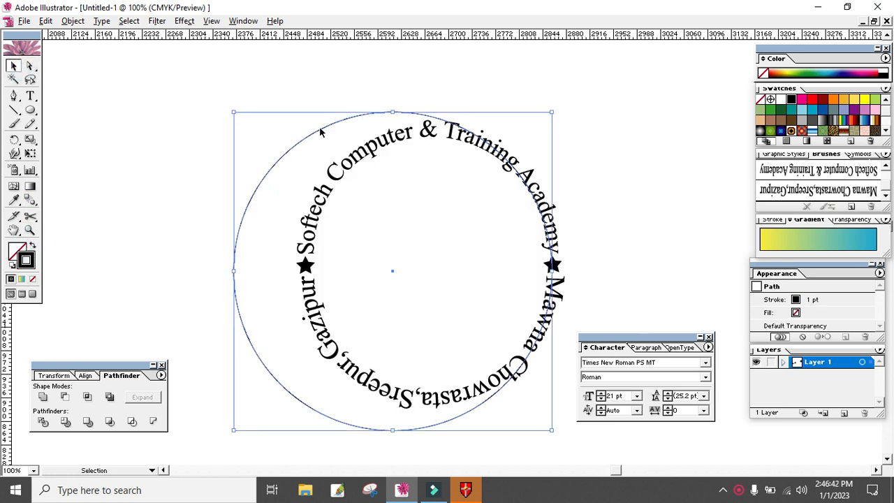
{"action": "left_click_drag", "start_coordinate": [328, 130], "coordinate": [368, 129]}
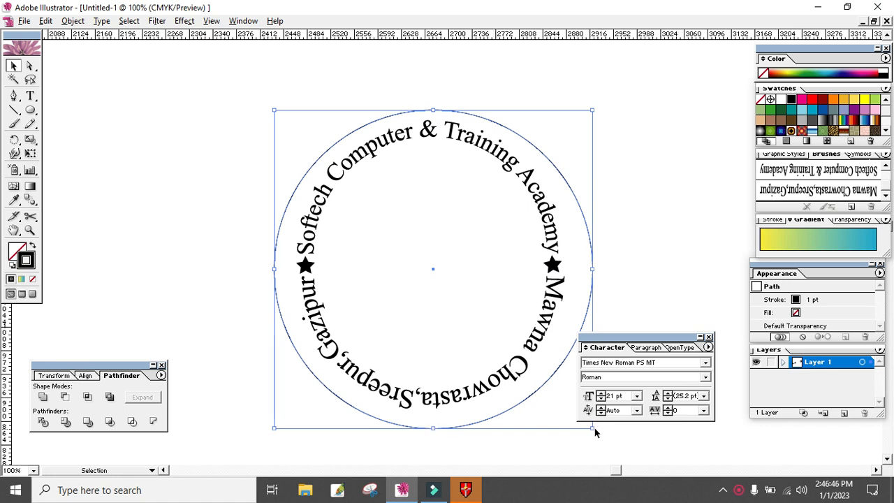
{"action": "left_click_drag", "start_coordinate": [591, 427], "coordinate": [585, 420]}
{"action": "key", "text": "Up"}
{"action": "key", "text": "Up"}
{"action": "key", "text": "Up"}
{"action": "key", "text": "Up"}
{"action": "key", "text": "Up"}
{"action": "key", "text": "Up"}
{"action": "key", "text": "Up"}
{"action": "key", "text": "Up"}
{"action": "key", "text": "Up"}
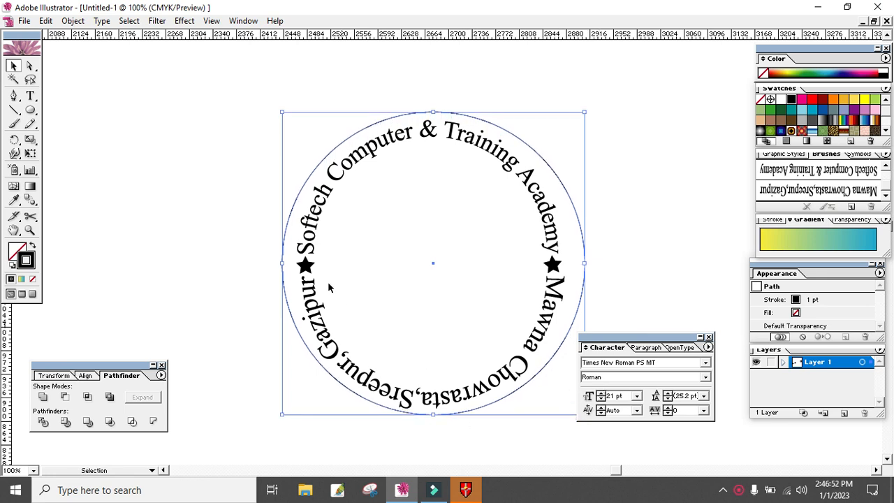
{"action": "left_click_drag", "start_coordinate": [283, 263], "coordinate": [288, 263]}
{"action": "left_click_drag", "start_coordinate": [584, 262], "coordinate": [574, 262]}
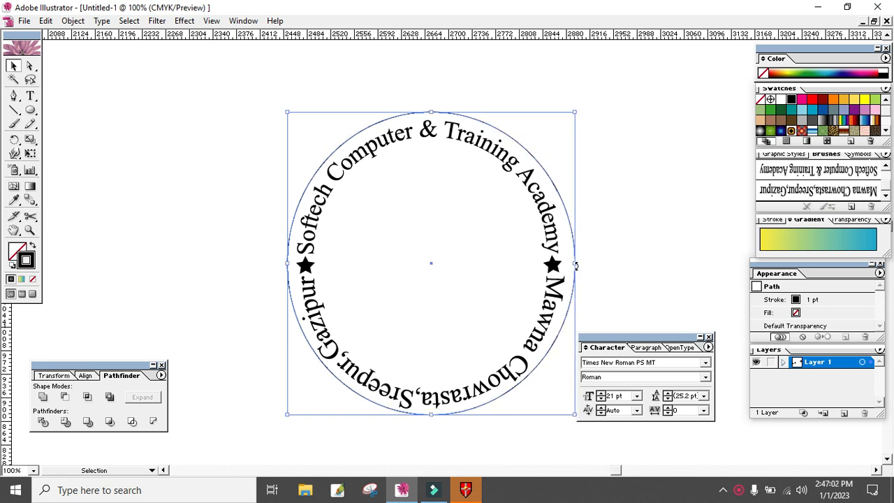
{"action": "left_click", "coordinate": [625, 252]}
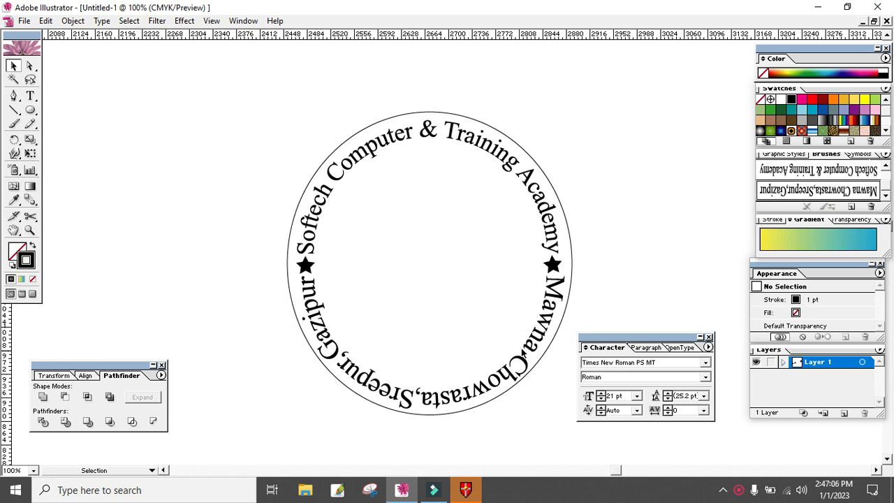
- Mirror the "Mawna Chowrasta,Sreepur,Gazipur" arc horizontally so it reads left to right, and fit it below the two stars
{"action": "left_click_drag", "start_coordinate": [520, 350], "coordinate": [501, 328]}
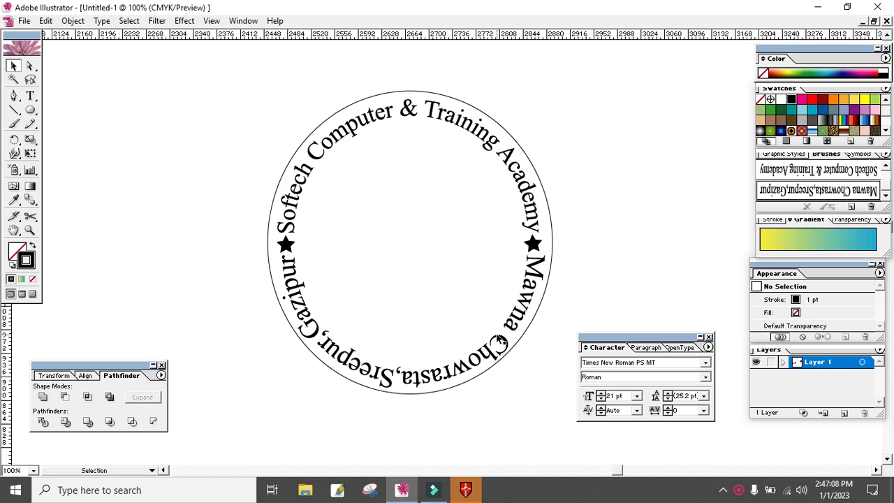
{"action": "left_click", "coordinate": [501, 342]}
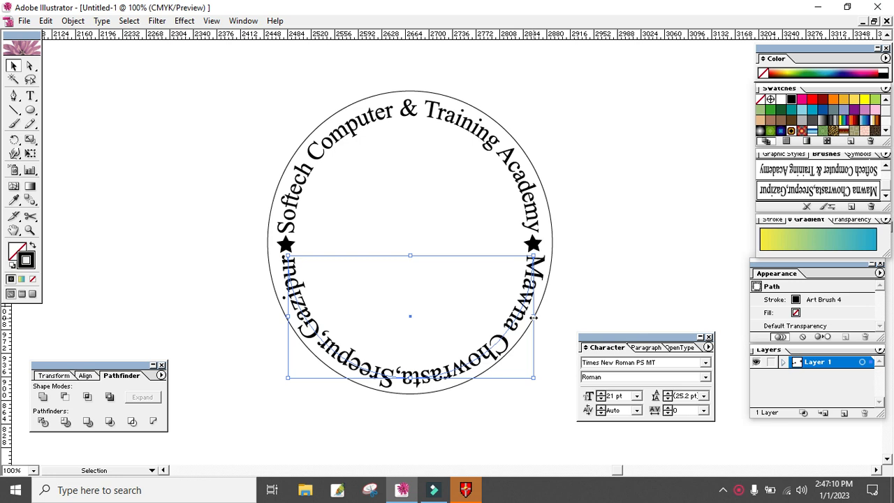
{"action": "left_click_drag", "start_coordinate": [534, 317], "coordinate": [82, 315]}
{"action": "left_click_drag", "start_coordinate": [249, 351], "coordinate": [453, 358]}
{"action": "left_click_drag", "start_coordinate": [492, 322], "coordinate": [530, 324]}
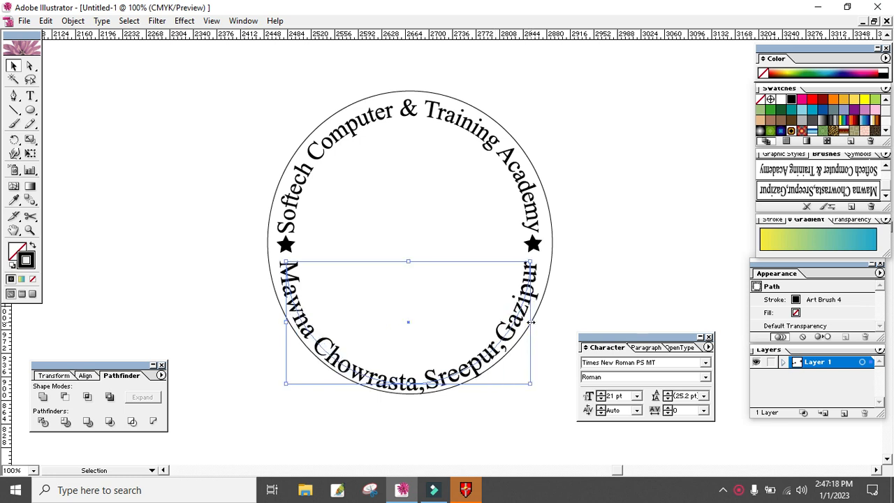
{"action": "left_click_drag", "start_coordinate": [530, 322], "coordinate": [536, 322]}
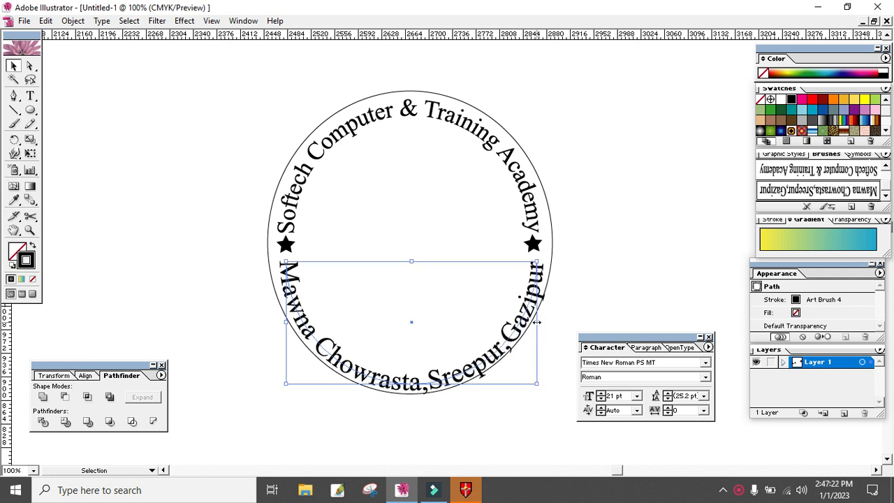
- Narrow the lower text arc slightly so it fits inside the outer circle
{"action": "left_click", "coordinate": [589, 306]}
{"action": "left_click", "coordinate": [525, 319]}
{"action": "left_click_drag", "start_coordinate": [538, 321], "coordinate": [535, 320]}
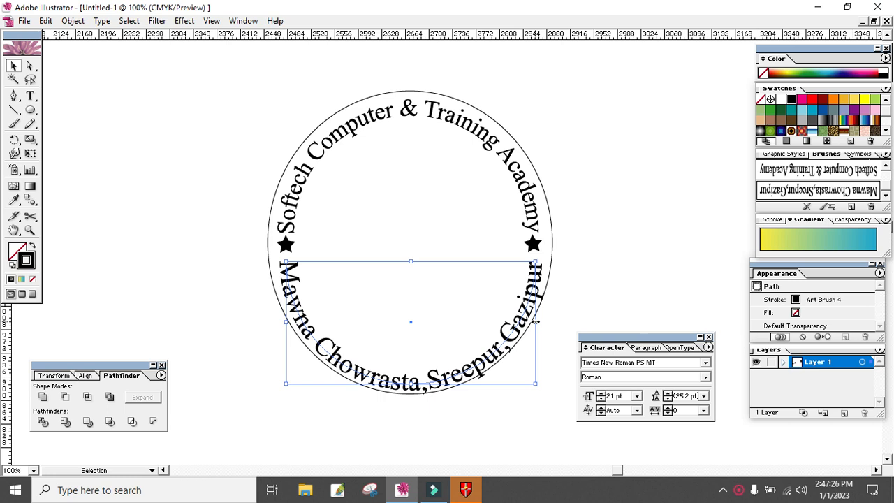
{"action": "left_click", "coordinate": [597, 306]}
{"action": "left_click", "coordinate": [443, 384]}
{"action": "left_click", "coordinate": [586, 276]}
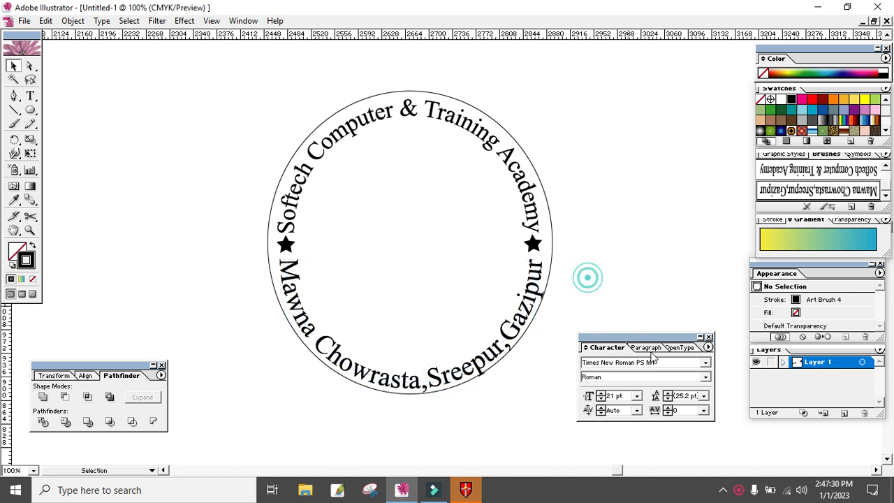
- Rotate the lower text arc slightly counterclockwise and nudge it up three steps towards the stars
{"action": "left_click", "coordinate": [547, 253]}
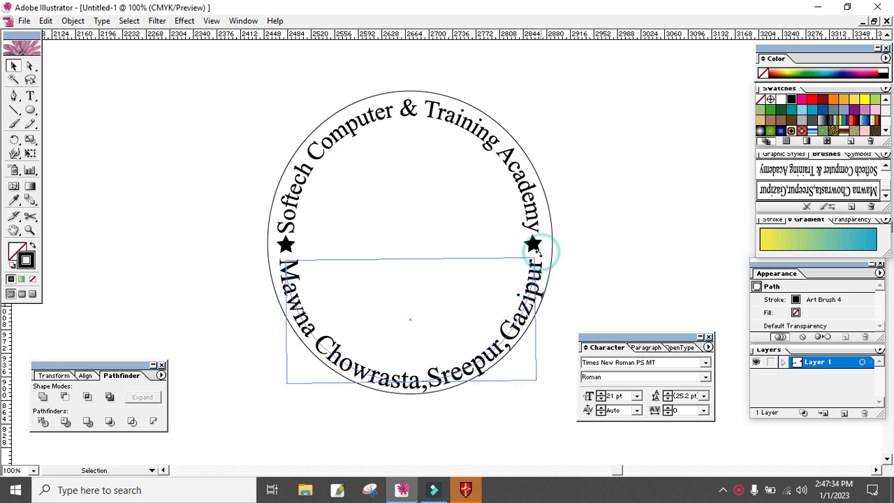
{"action": "left_click", "coordinate": [631, 262]}
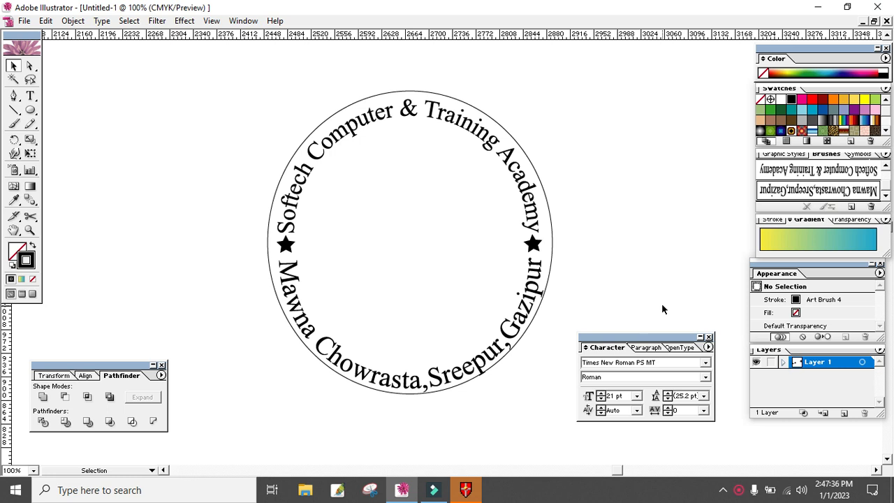
{"action": "left_click", "coordinate": [493, 360]}
{"action": "key", "text": "Up"}
{"action": "key", "text": "Up"}
{"action": "key", "text": "Up"}
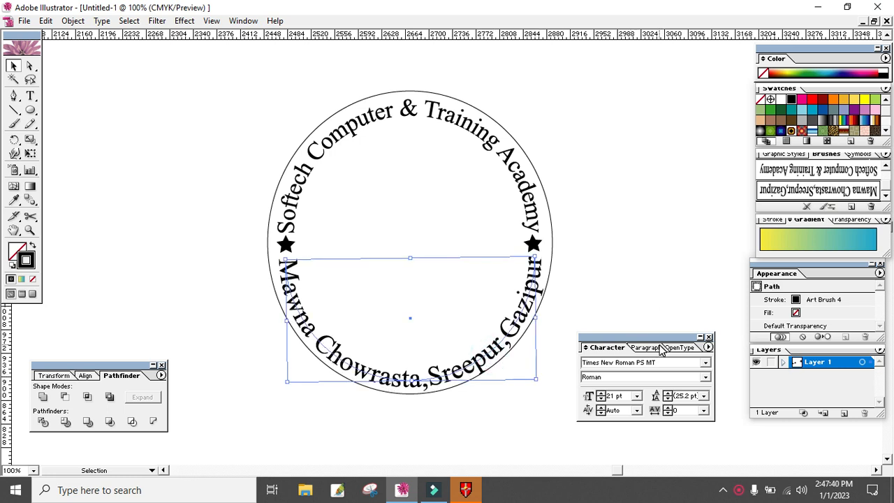
{"action": "left_click", "coordinate": [656, 289]}
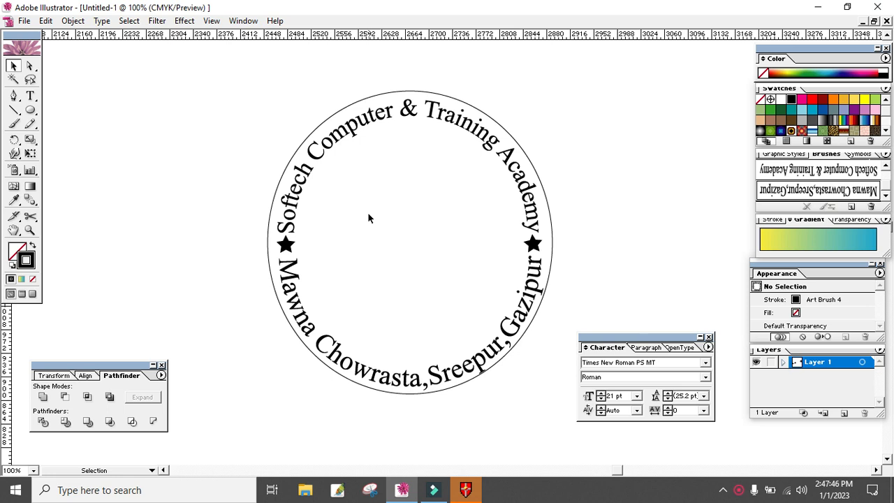
- Make a smaller concentric copy of the outer circle just inside the curved text
{"action": "left_click", "coordinate": [523, 151]}
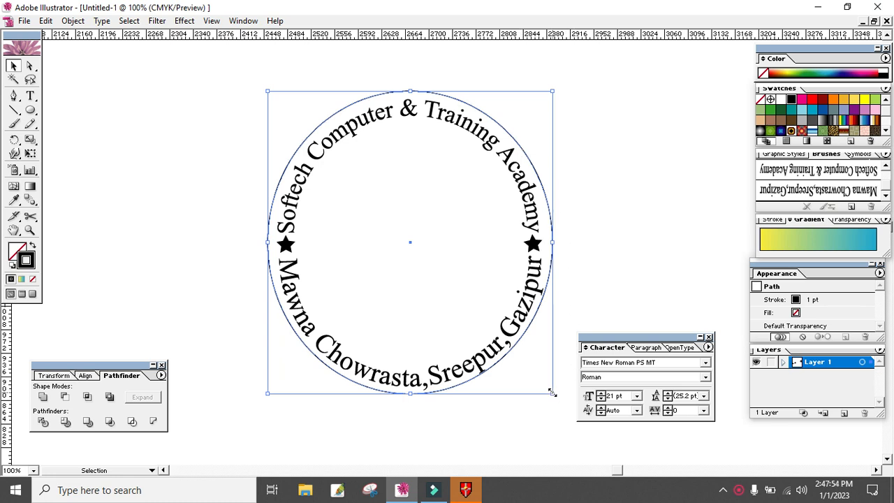
{"action": "left_click_drag", "start_coordinate": [551, 393], "coordinate": [532, 356]}
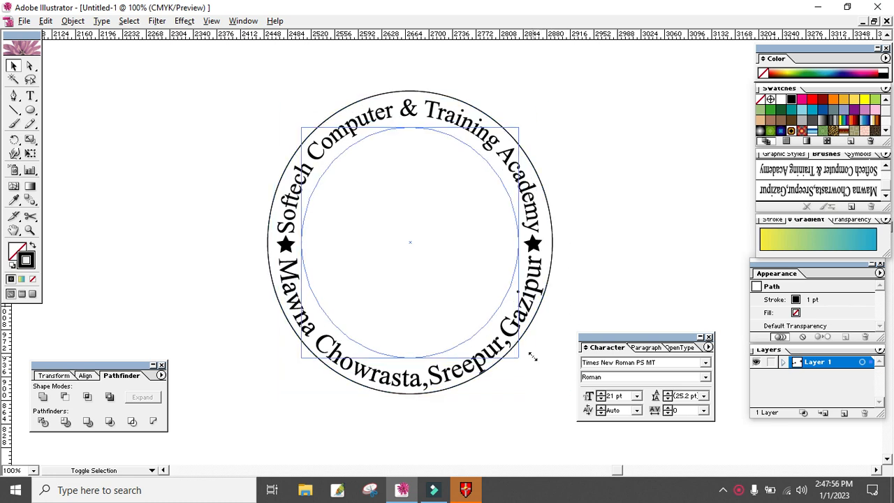
{"action": "left_click", "coordinate": [601, 242]}
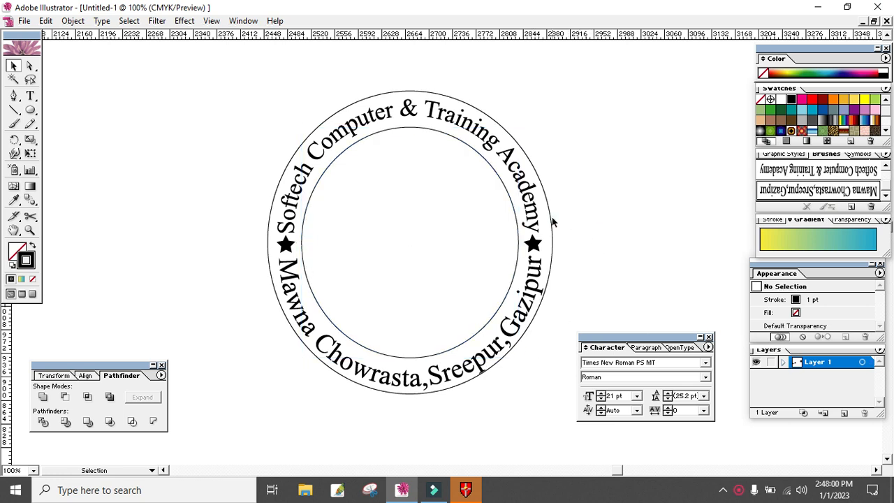
- Fill the outer circle with green, keeping its black stroke
{"action": "left_click", "coordinate": [552, 224]}
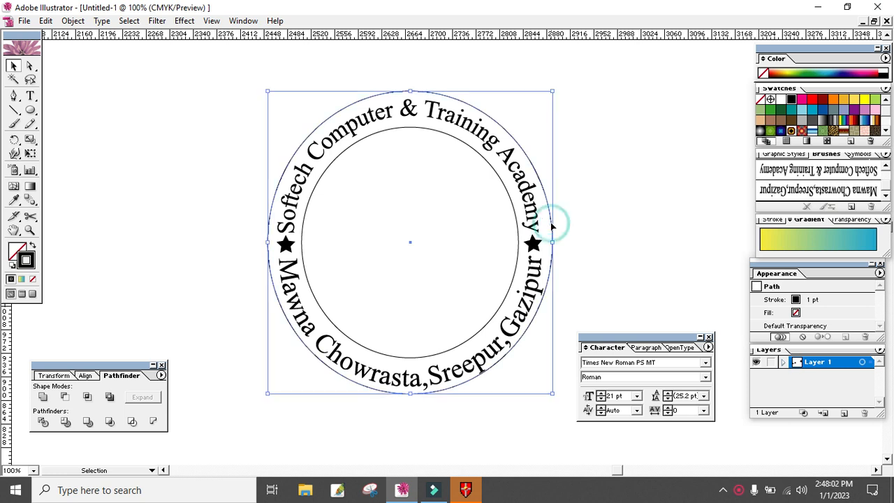
{"action": "left_click", "coordinate": [17, 250]}
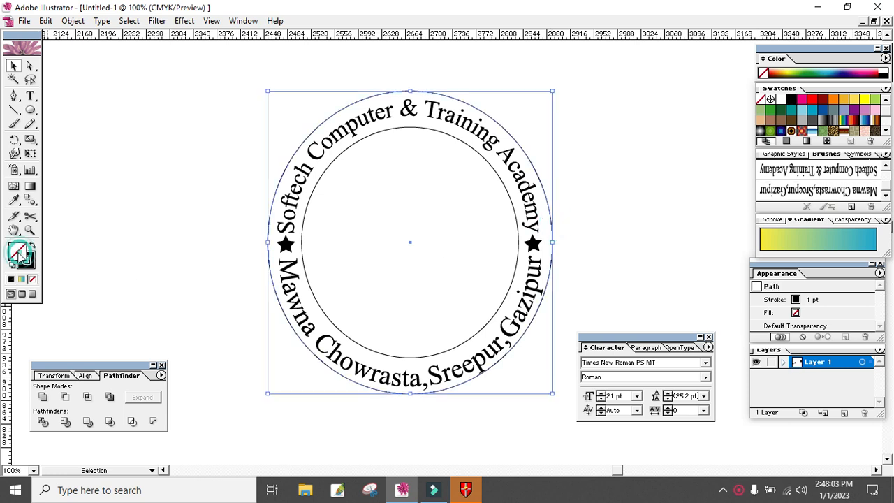
{"action": "left_click", "coordinate": [807, 67]}
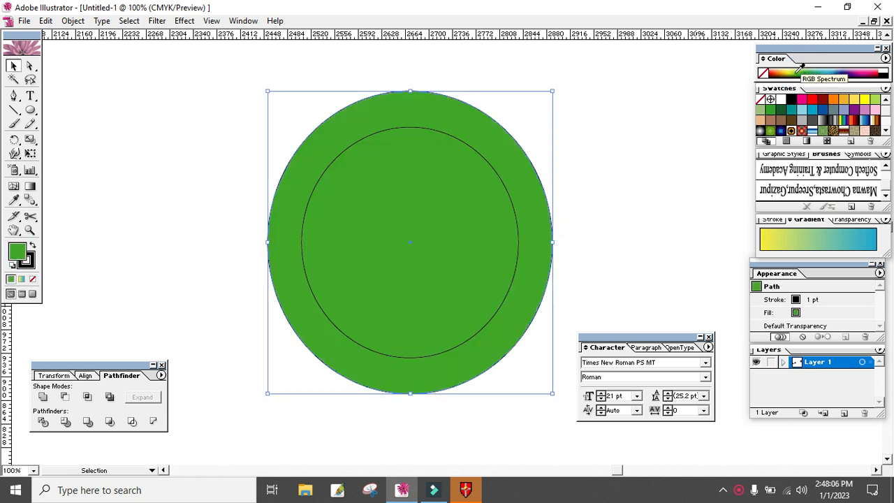
{"action": "left_click", "coordinate": [817, 70]}
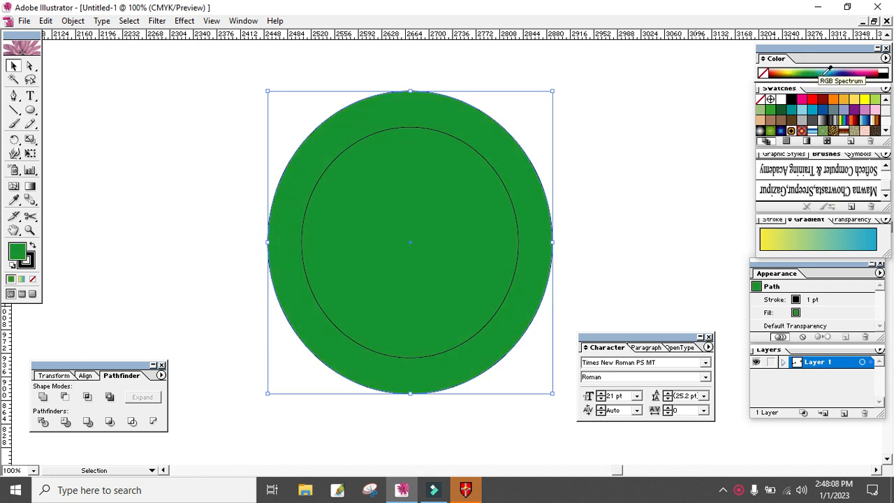
{"action": "left_click", "coordinate": [818, 68]}
{"action": "left_click", "coordinate": [615, 177]}
- Send the green outer circle to the back, behind the text and stars
{"action": "left_click", "coordinate": [523, 181]}
{"action": "right_click", "coordinate": [524, 181]}
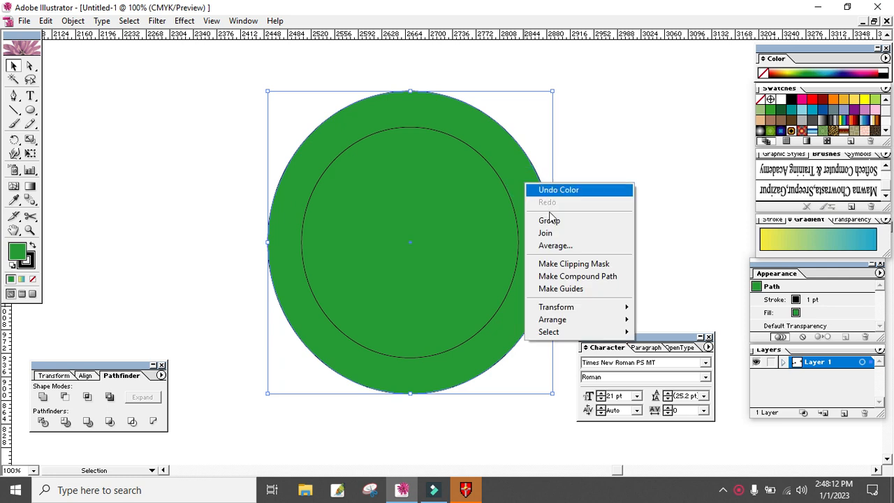
{"action": "left_click", "coordinate": [571, 318]}
{"action": "left_click", "coordinate": [668, 356]}
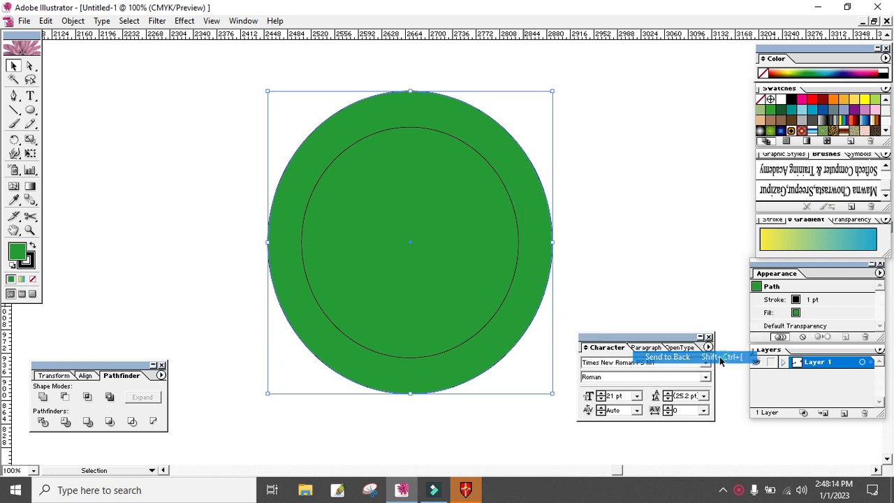
{"action": "left_click", "coordinate": [654, 231]}
- Try several fill colours on the inner circle, including yellow-green and light blue, and set it to dark teal
{"action": "left_click", "coordinate": [472, 151]}
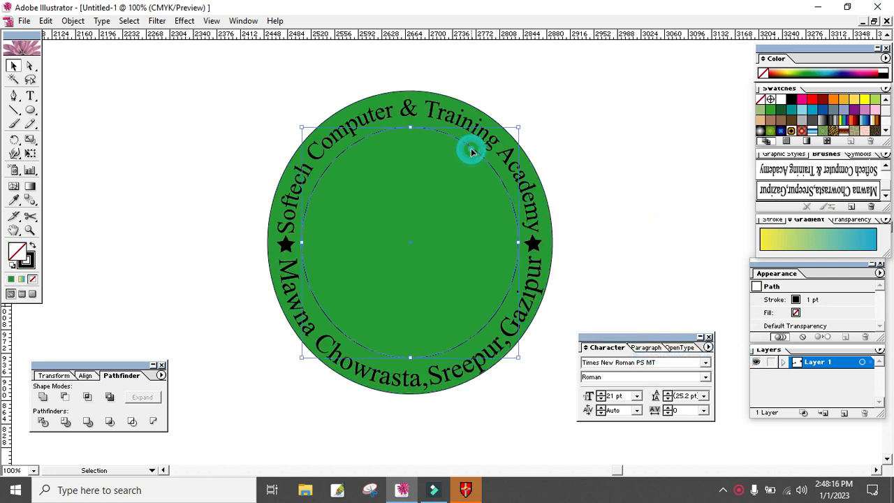
{"action": "left_click", "coordinate": [827, 70]}
{"action": "left_click", "coordinate": [803, 74]}
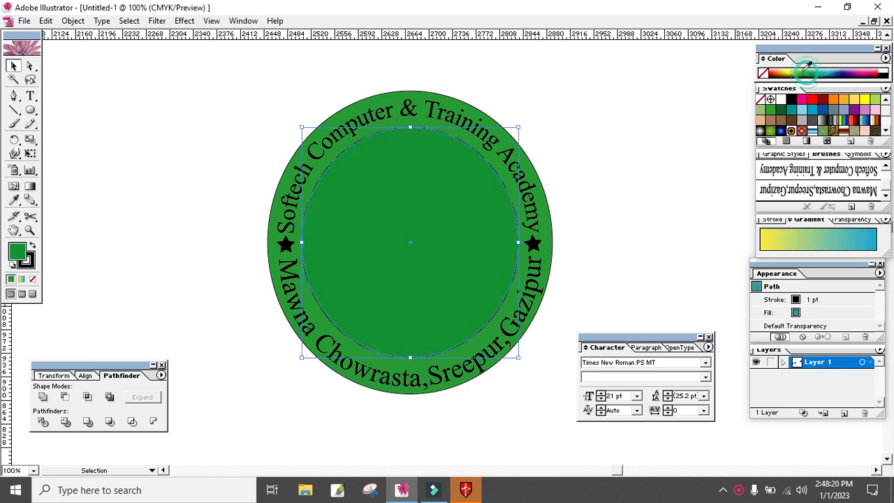
{"action": "left_click", "coordinate": [793, 71]}
{"action": "left_click", "coordinate": [791, 72]}
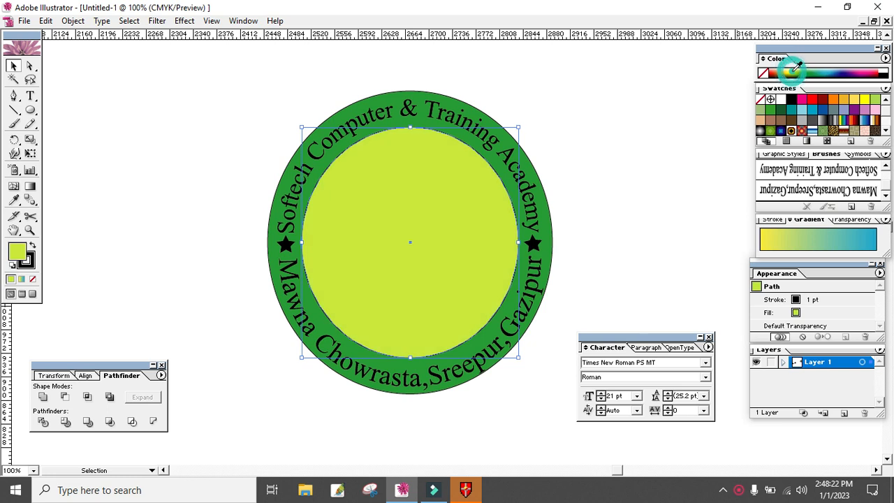
{"action": "left_click", "coordinate": [833, 69]}
{"action": "left_click", "coordinate": [833, 68]}
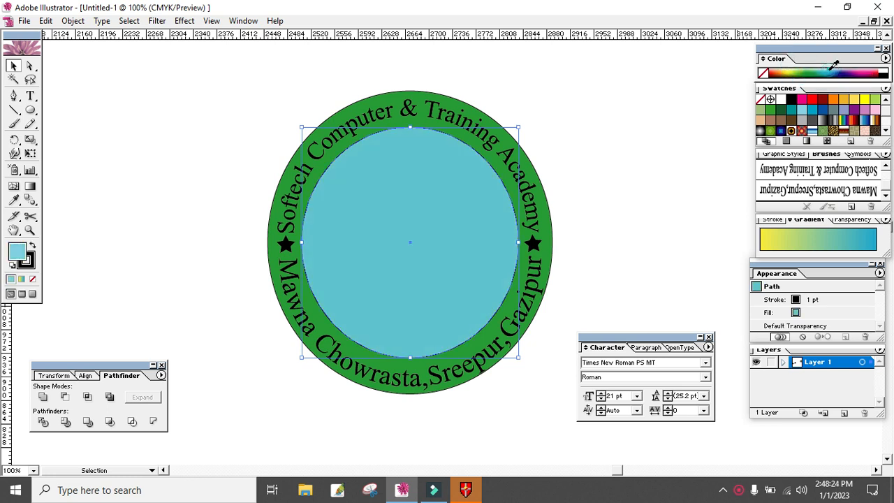
{"action": "left_click", "coordinate": [830, 71]}
{"action": "left_click", "coordinate": [827, 75]}
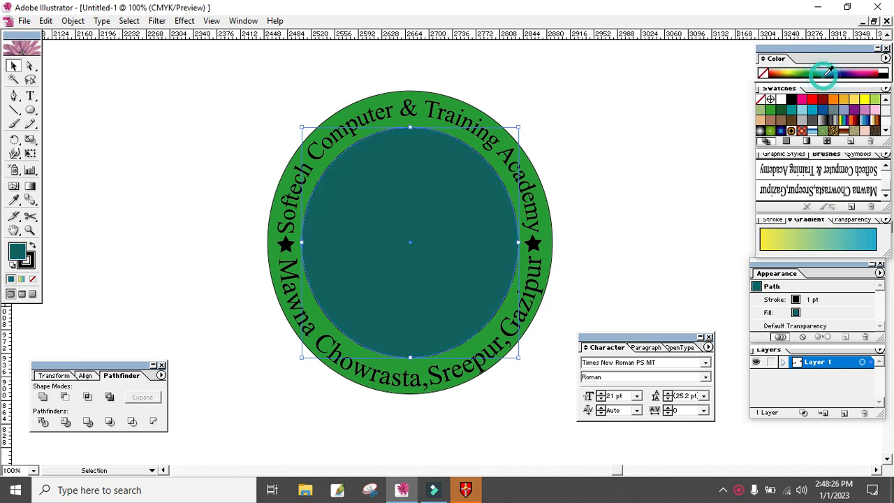
- Set the inner circle's fill to grey #999999
{"action": "left_click", "coordinate": [821, 75]}
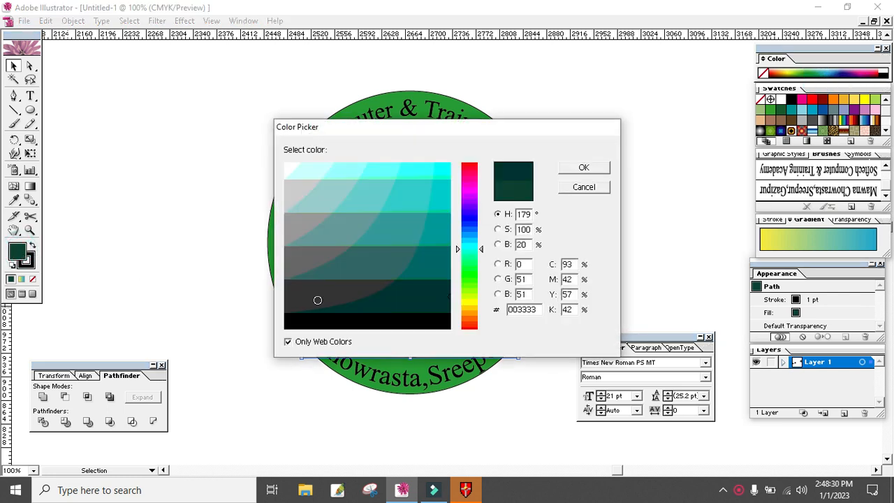
{"action": "left_click", "coordinate": [291, 263]}
{"action": "left_click", "coordinate": [292, 234]}
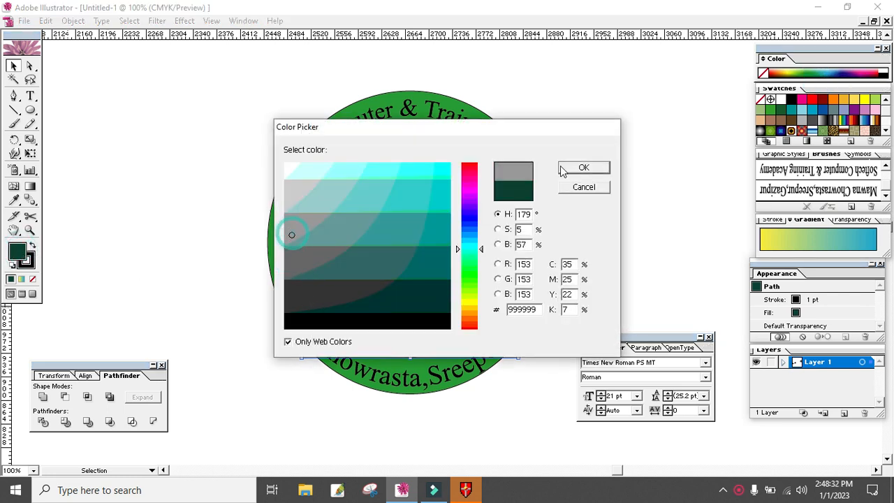
{"action": "left_click", "coordinate": [577, 172]}
{"action": "left_click", "coordinate": [618, 186]}
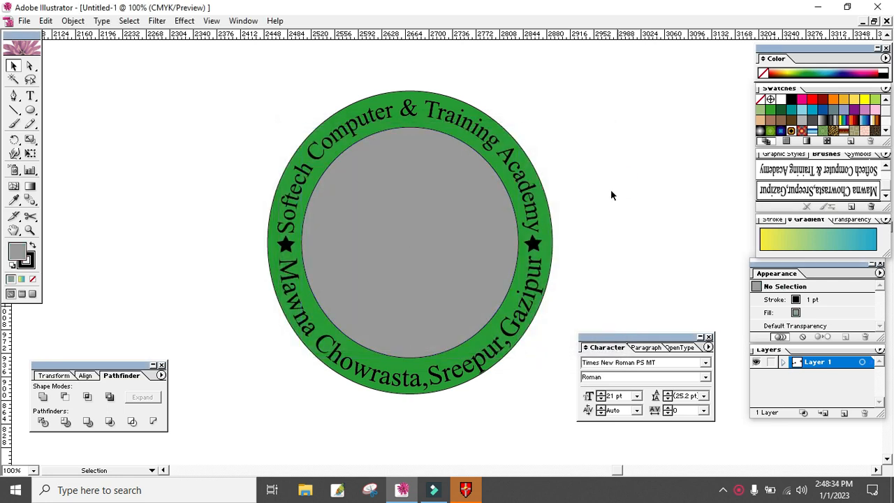
- Draw a small circle in the empty area beside the badge
{"action": "left_click_drag", "start_coordinate": [600, 218], "coordinate": [379, 230]}
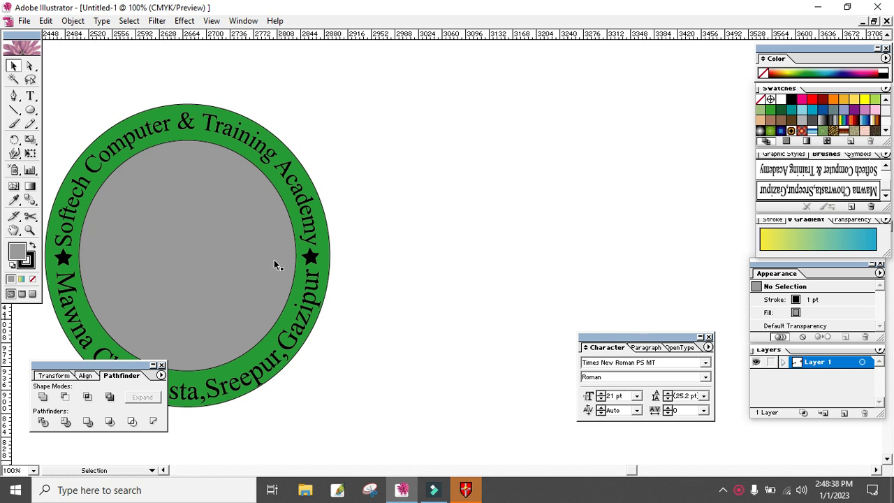
{"action": "left_click_drag", "start_coordinate": [31, 112], "coordinate": [74, 115]}
{"action": "left_click_drag", "start_coordinate": [512, 169], "coordinate": [566, 222]}
{"action": "left_click", "coordinate": [14, 67]}
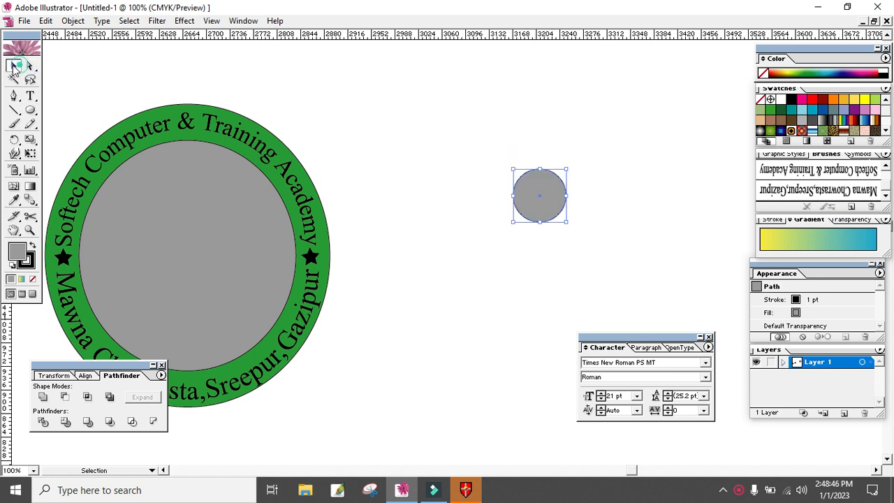
{"action": "left_click", "coordinate": [611, 194]}
- Fill the small circle with yellow and remove its stroke
{"action": "left_click_drag", "start_coordinate": [590, 182], "coordinate": [487, 246]}
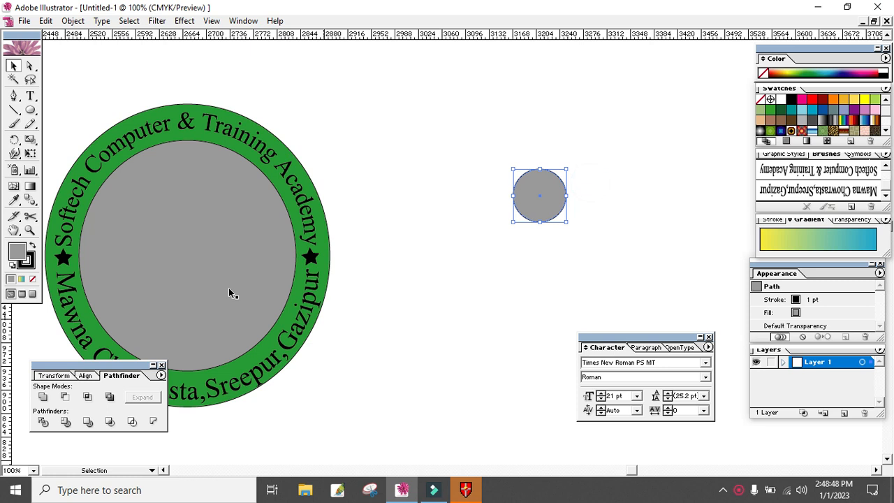
{"action": "left_click", "coordinate": [32, 278]}
{"action": "left_click", "coordinate": [477, 303]}
{"action": "left_click_drag", "start_coordinate": [574, 188], "coordinate": [531, 209]}
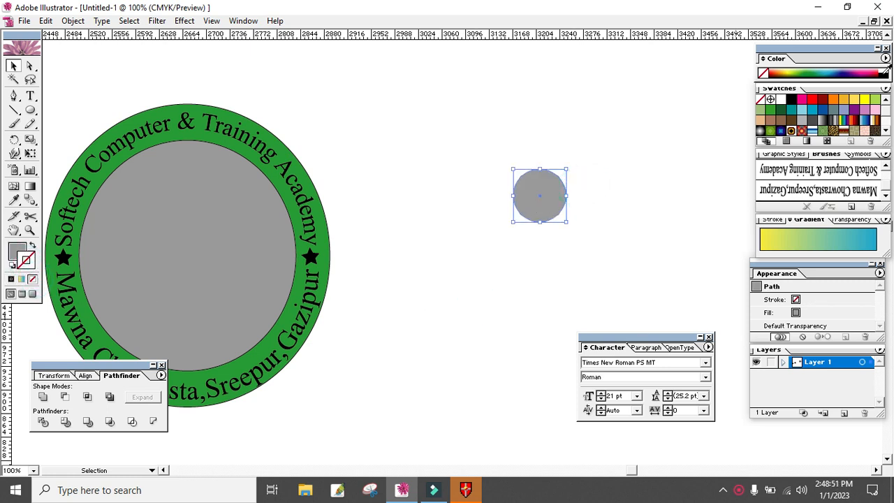
{"action": "left_click", "coordinate": [864, 102]}
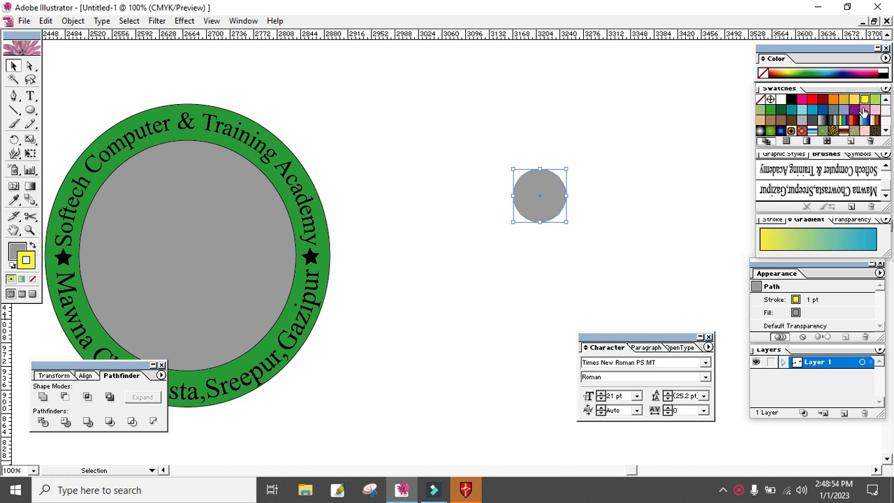
{"action": "left_click", "coordinate": [33, 245]}
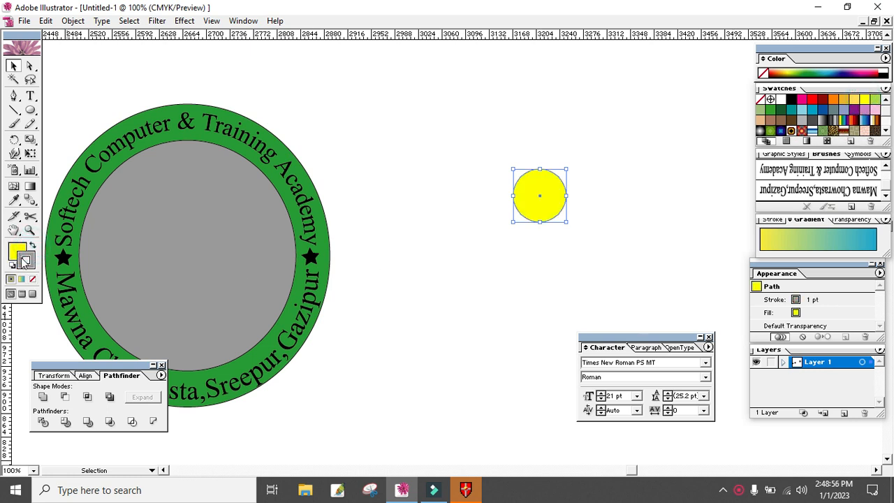
{"action": "left_click", "coordinate": [32, 279]}
- Make two copies of the small yellow circle, one beside and one below, so that all three overlap in a triangular cluster
{"action": "left_click", "coordinate": [503, 262]}
{"action": "left_click", "coordinate": [542, 206]}
{"action": "left_click_drag", "start_coordinate": [542, 210], "coordinate": [553, 235]}
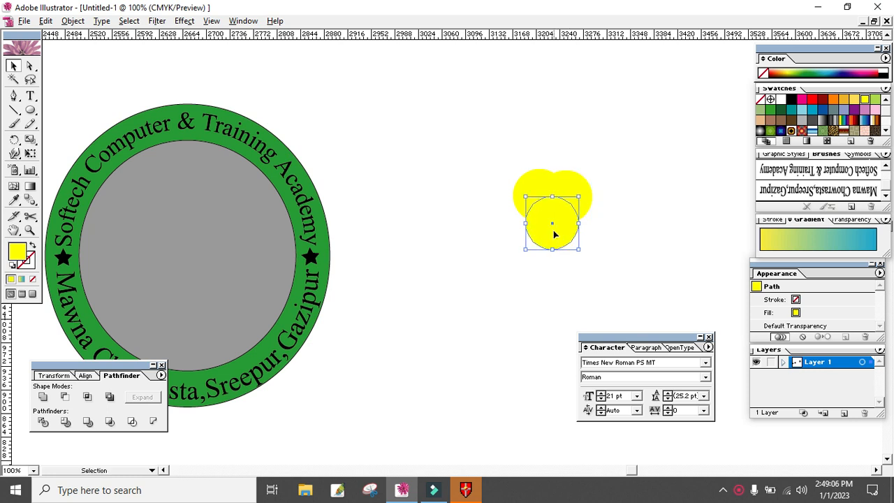
- Recolour the copied circles, filling the one beside the original green and the lower one red
{"action": "left_click", "coordinate": [624, 198]}
{"action": "left_click", "coordinate": [566, 196]}
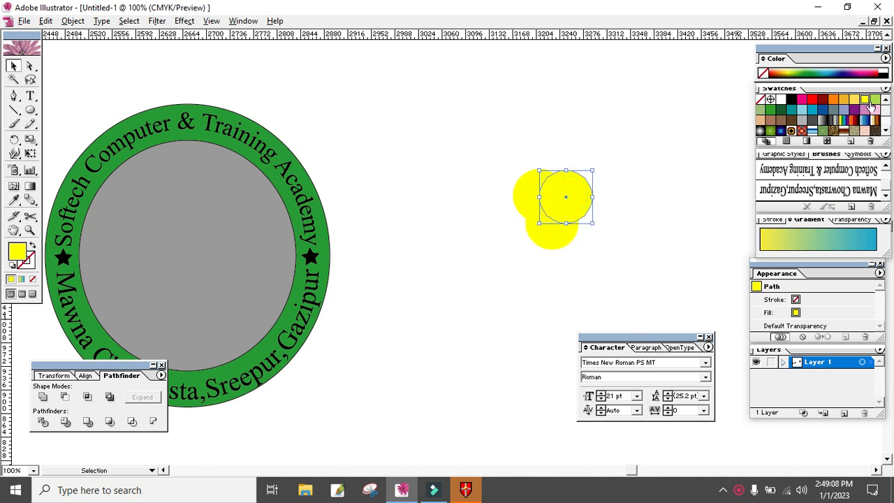
{"action": "left_click", "coordinate": [771, 110]}
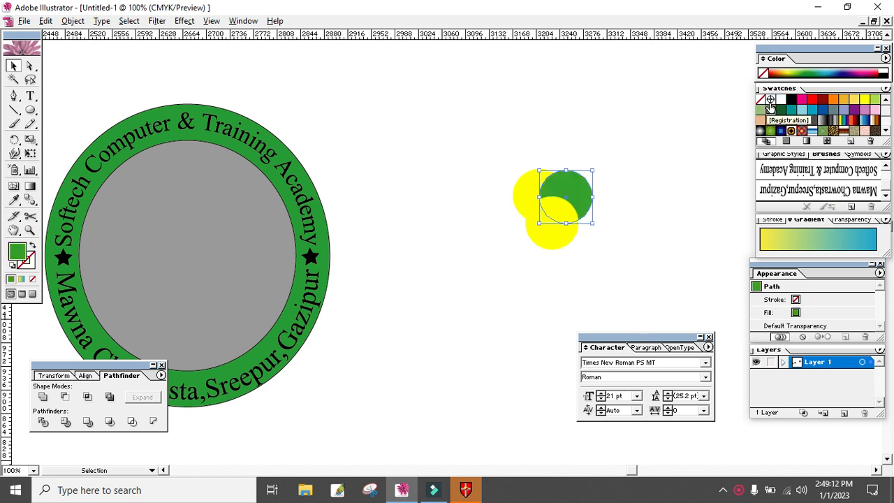
{"action": "left_click", "coordinate": [559, 229]}
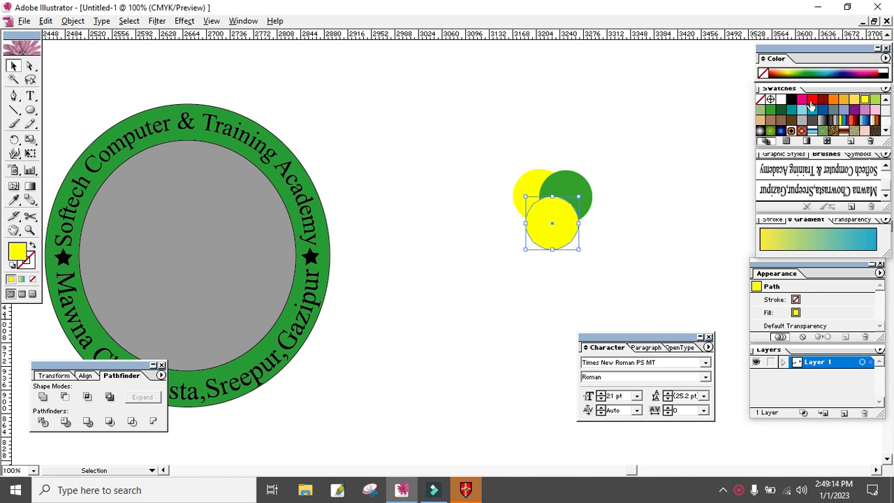
{"action": "left_click", "coordinate": [813, 98]}
{"action": "left_click", "coordinate": [582, 183]}
- Split the three overlapping circles into separate pieces with the Pathfinder Divide operation
{"action": "left_click_drag", "start_coordinate": [614, 152], "coordinate": [510, 257]}
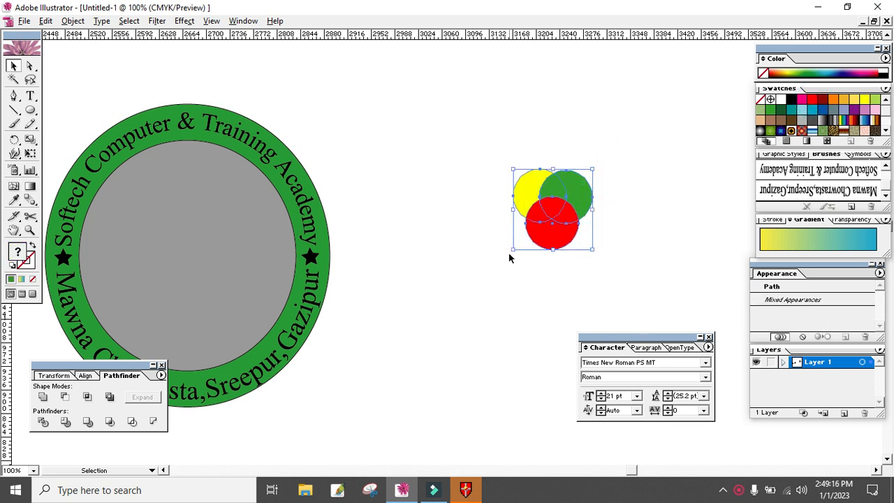
{"action": "left_click", "coordinate": [76, 21]}
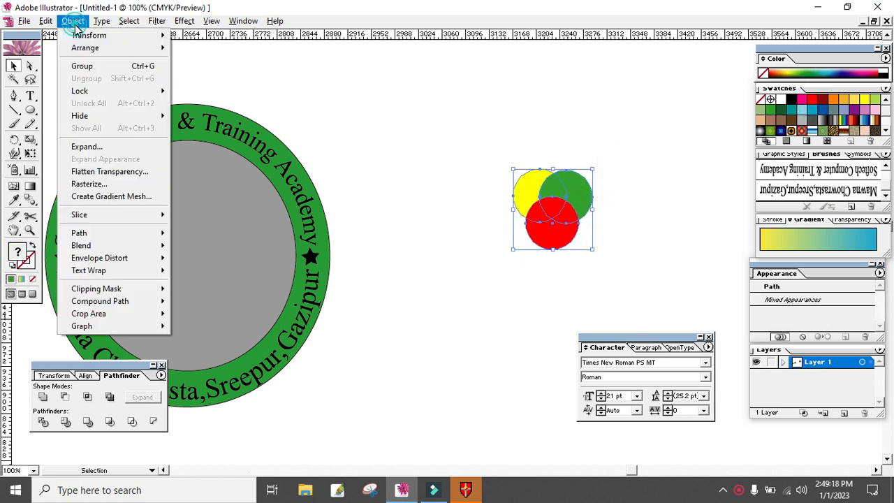
{"action": "left_click", "coordinate": [85, 147]}
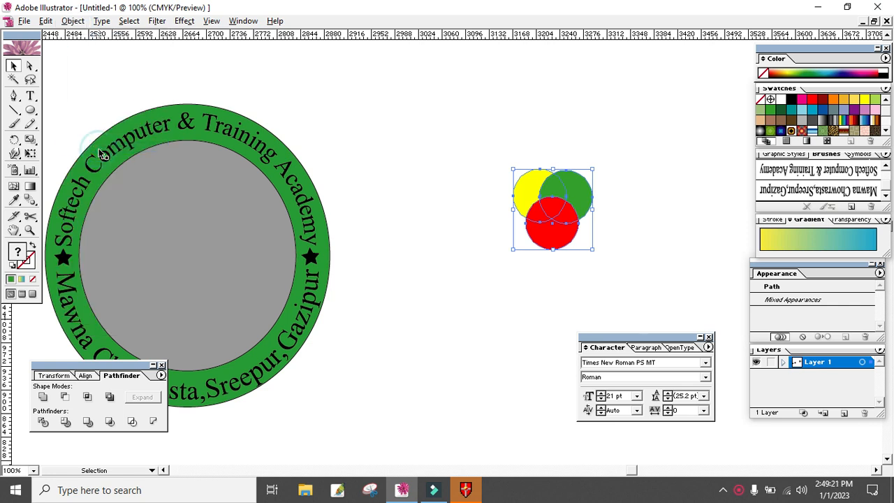
{"action": "left_click", "coordinate": [161, 366]}
{"action": "left_click", "coordinate": [243, 21]}
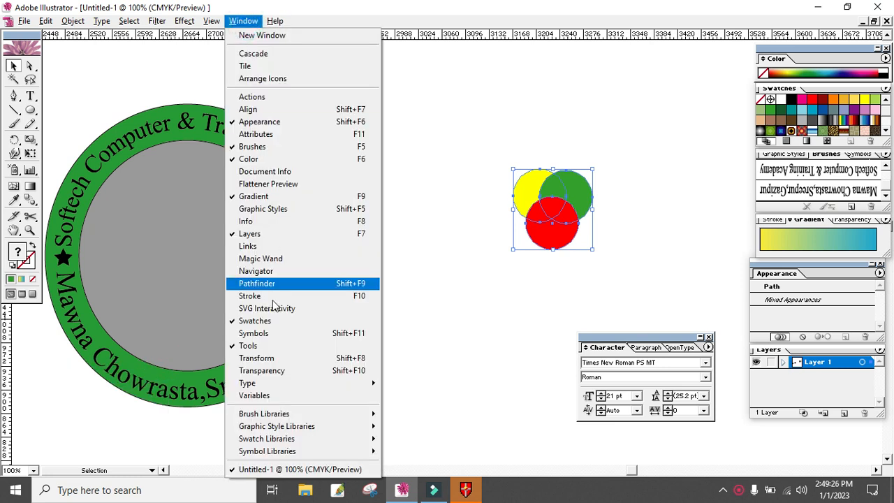
{"action": "left_click", "coordinate": [274, 357]}
{"action": "left_click", "coordinate": [125, 380]}
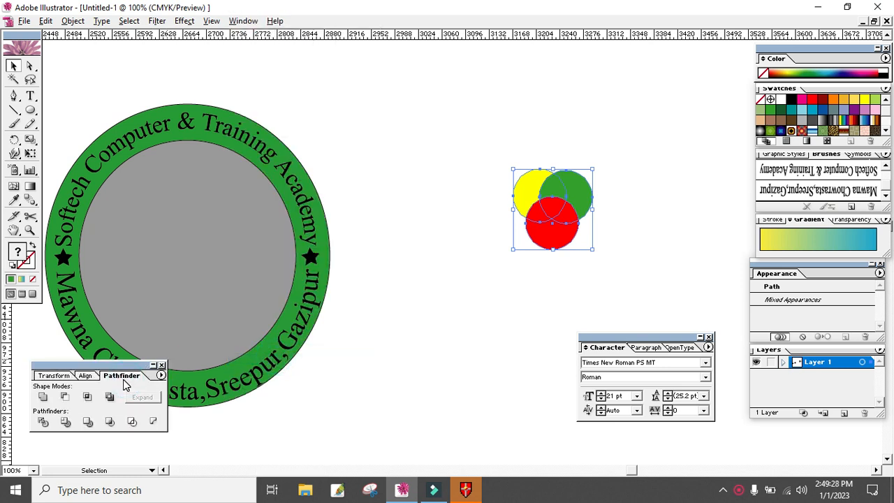
{"action": "left_click", "coordinate": [40, 423]}
{"action": "left_click", "coordinate": [469, 306]}
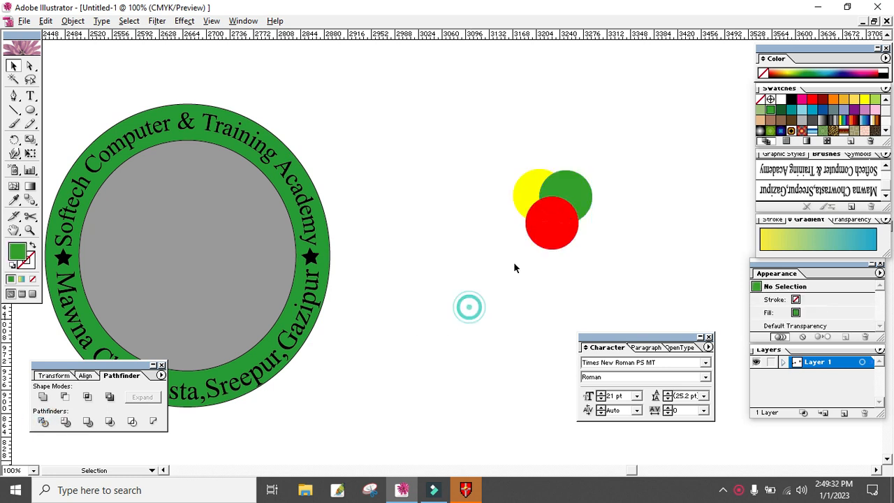
- Ungroup the divided circle pieces
{"action": "right_click", "coordinate": [545, 221]}
{"action": "left_click", "coordinate": [577, 259]}
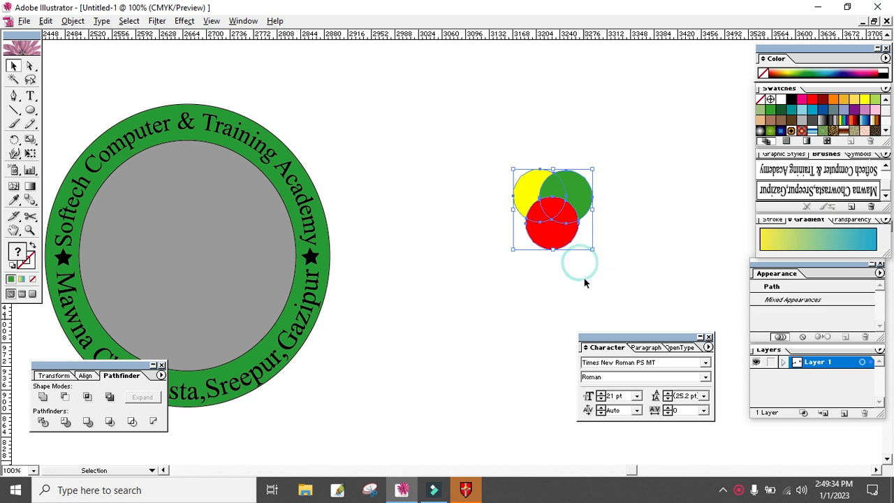
{"action": "left_click", "coordinate": [585, 283]}
- Delete the overlapping pieces where the circles intersect, keeping only the outer yellow, green and red shapes
{"action": "left_click", "coordinate": [559, 206]}
{"action": "key", "text": "Delete"}
{"action": "left_click", "coordinate": [539, 210]}
{"action": "key", "text": "Delete"}
{"action": "left_click", "coordinate": [557, 194]}
{"action": "key", "text": "Delete"}
{"action": "left_click", "coordinate": [534, 192]}
{"action": "left_click", "coordinate": [609, 204]}
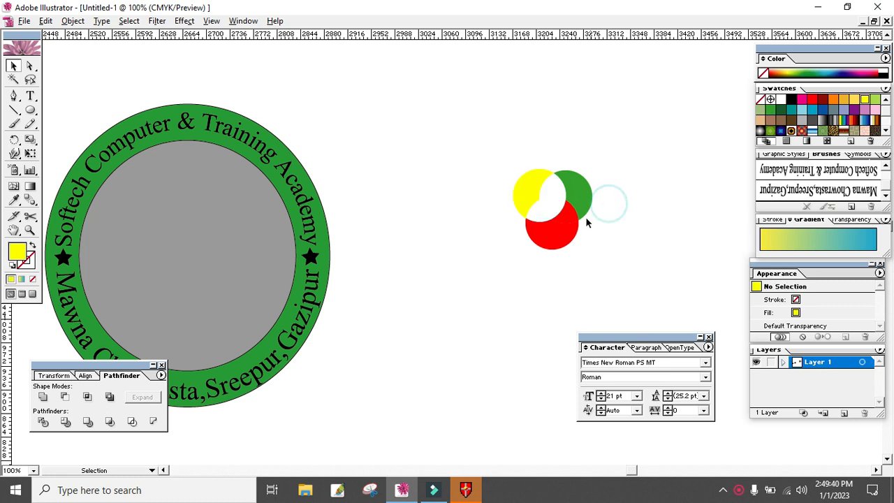
{"action": "left_click", "coordinate": [569, 218]}
{"action": "key", "text": "Delete"}
{"action": "left_click", "coordinate": [656, 222]}
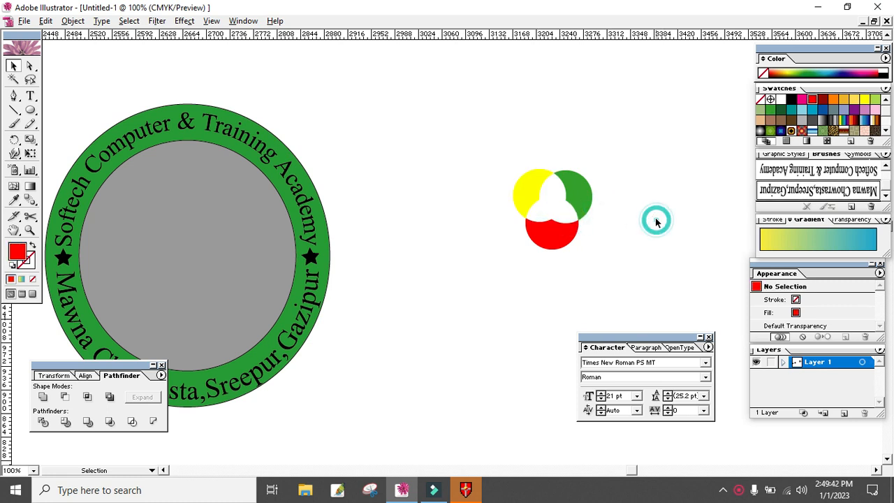
{"action": "left_click_drag", "start_coordinate": [618, 174], "coordinate": [482, 253]}
{"action": "left_click", "coordinate": [569, 273]}
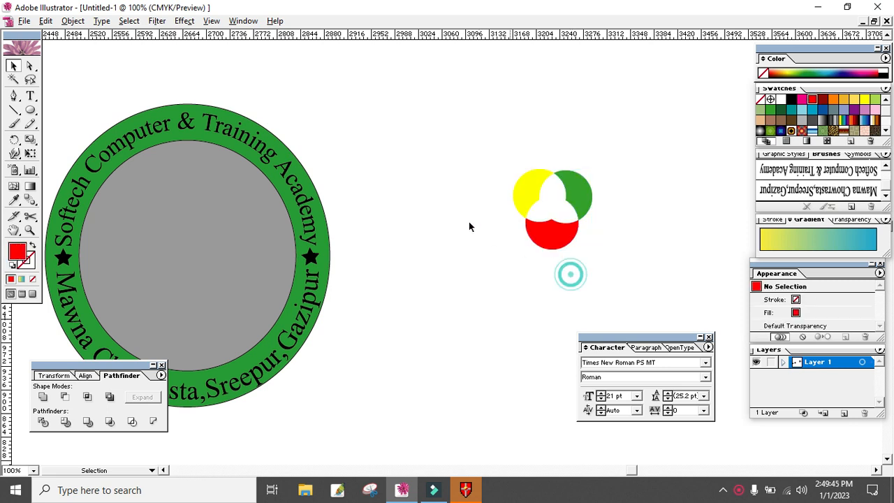
- Add the text "STC" on the empty canvas between the badge and the coloured shapes and set its font to Bauhaus 93
{"action": "left_click", "coordinate": [30, 95]}
{"action": "left_click", "coordinate": [396, 135]}
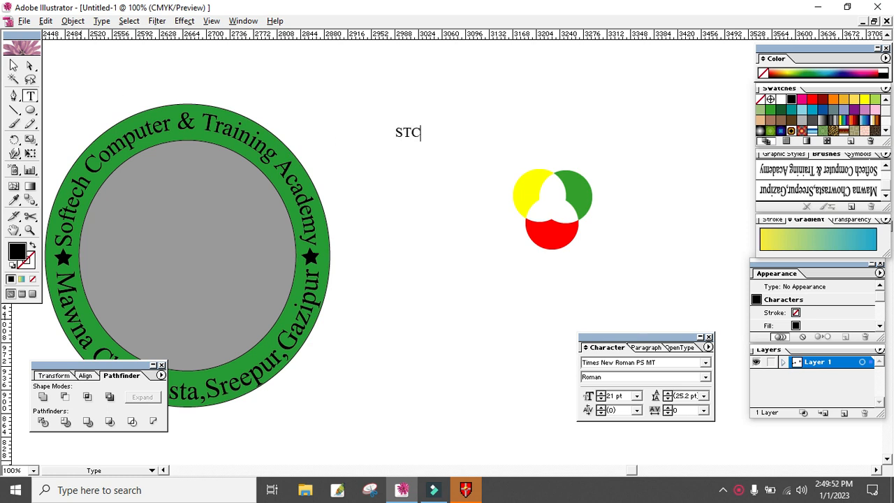
{"action": "key", "text": "Escape"}
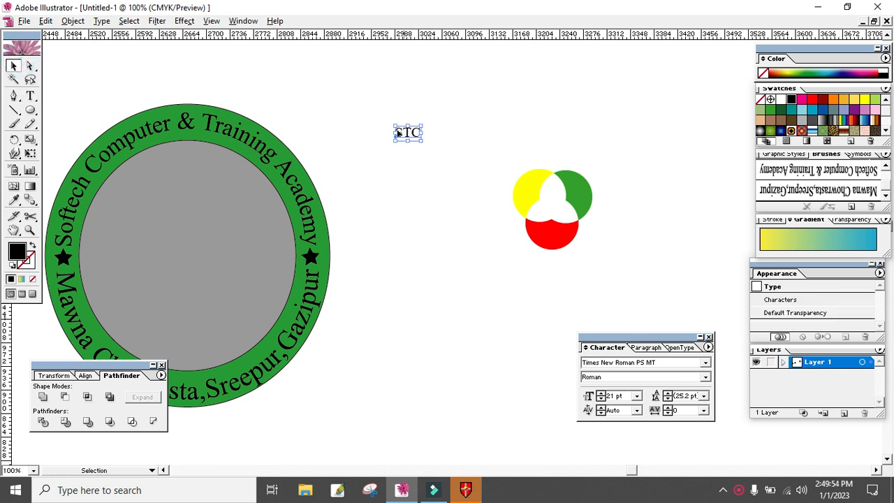
{"action": "left_click", "coordinate": [102, 21]}
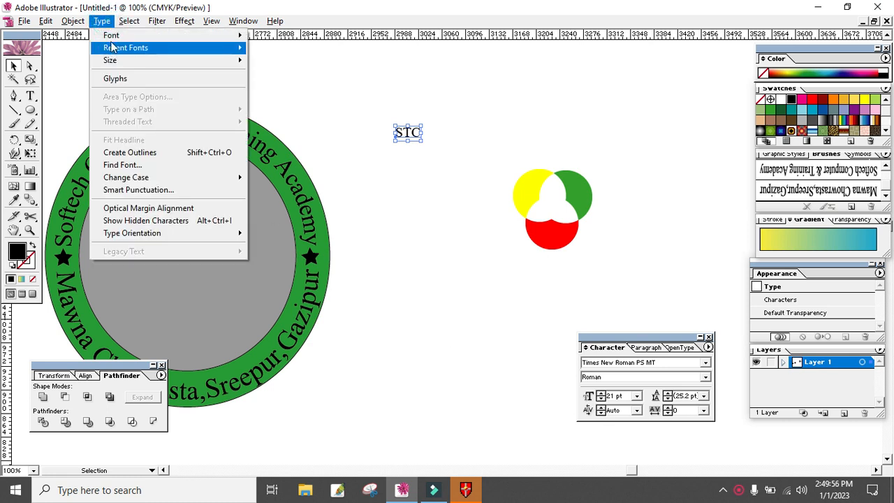
{"action": "mouse_move", "coordinate": [112, 35]}
{"action": "left_click", "coordinate": [363, 208]}
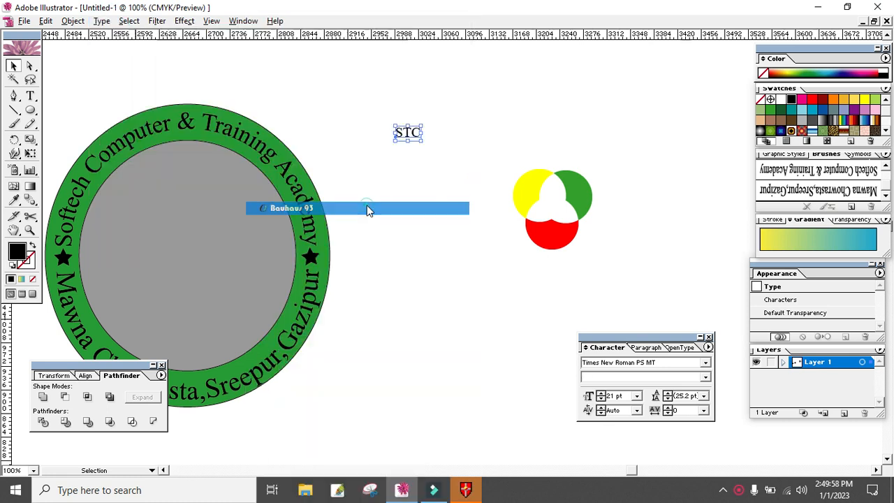
- Place the STC text in the gap between the three coloured shapes at about 28 pt and fill it with white #FFFFFF
{"action": "left_click_drag", "start_coordinate": [418, 137], "coordinate": [570, 219]}
{"action": "left_click", "coordinate": [613, 241]}
{"action": "left_click", "coordinate": [558, 210]}
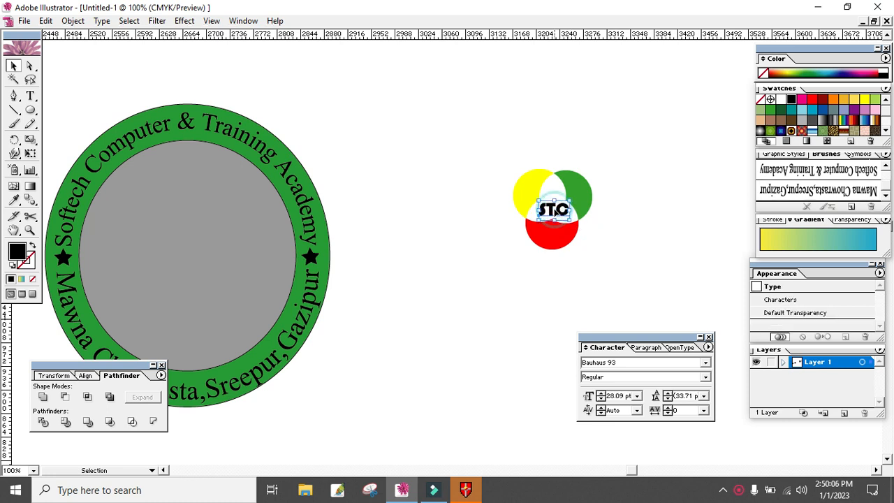
{"action": "double_click", "coordinate": [18, 252]}
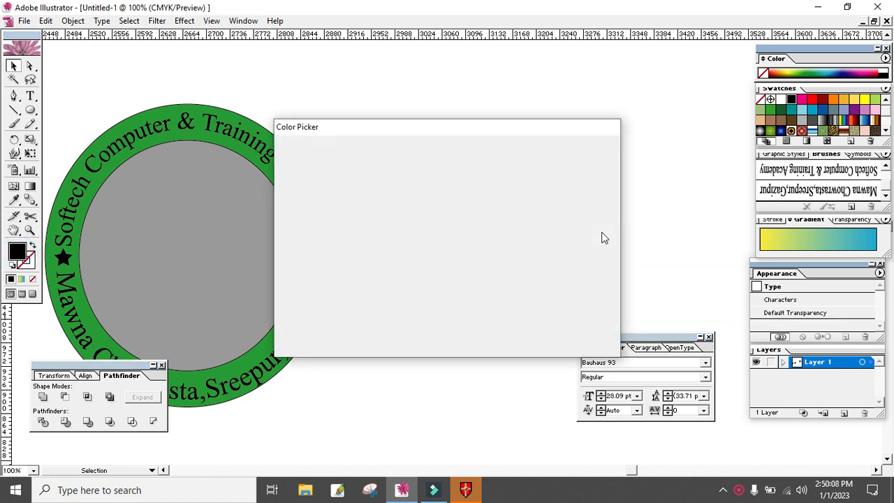
{"action": "left_click", "coordinate": [287, 167]}
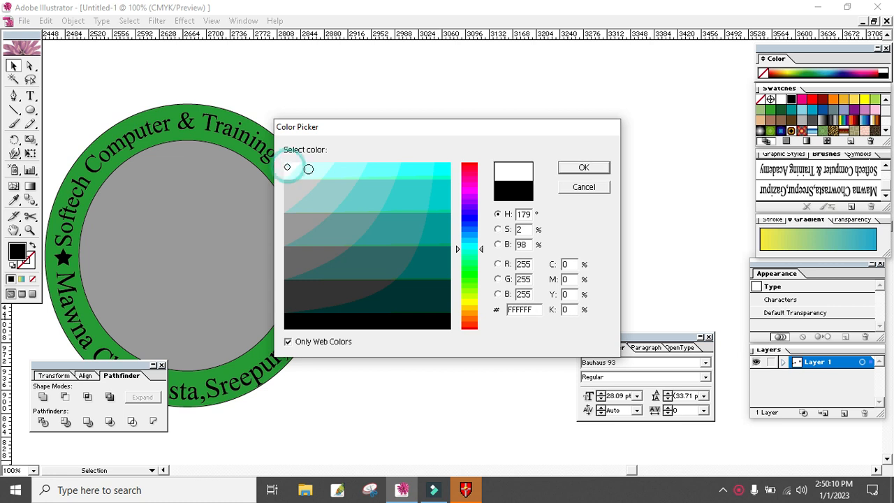
{"action": "left_click", "coordinate": [584, 168]}
- Group the STC text with the yellow, green and red shapes
{"action": "left_click_drag", "start_coordinate": [615, 164], "coordinate": [499, 248]}
{"action": "right_click", "coordinate": [555, 216]}
{"action": "left_click", "coordinate": [585, 252]}
- Move the STC emblem into the middle of the grey circle and enlarge it until its text is about 55 pt
{"action": "left_click_drag", "start_coordinate": [573, 202], "coordinate": [208, 253]}
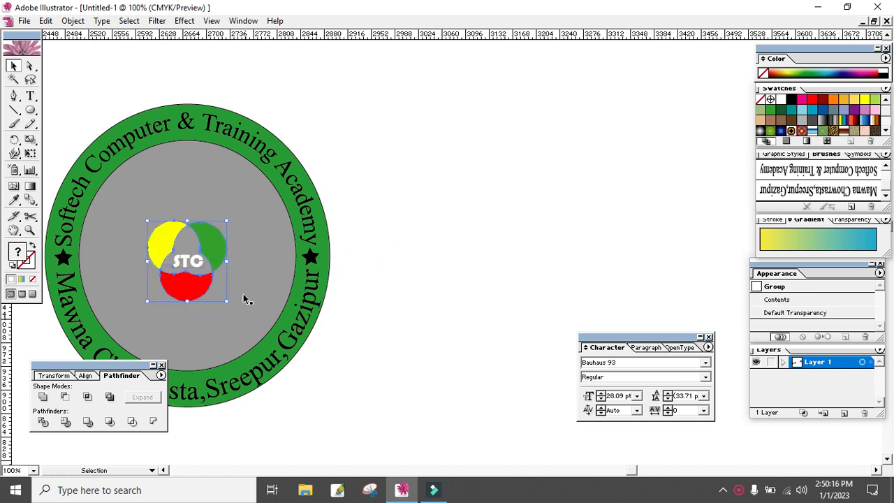
{"action": "left_click_drag", "start_coordinate": [227, 300], "coordinate": [278, 340]}
{"action": "left_click_drag", "start_coordinate": [401, 286], "coordinate": [595, 259]}
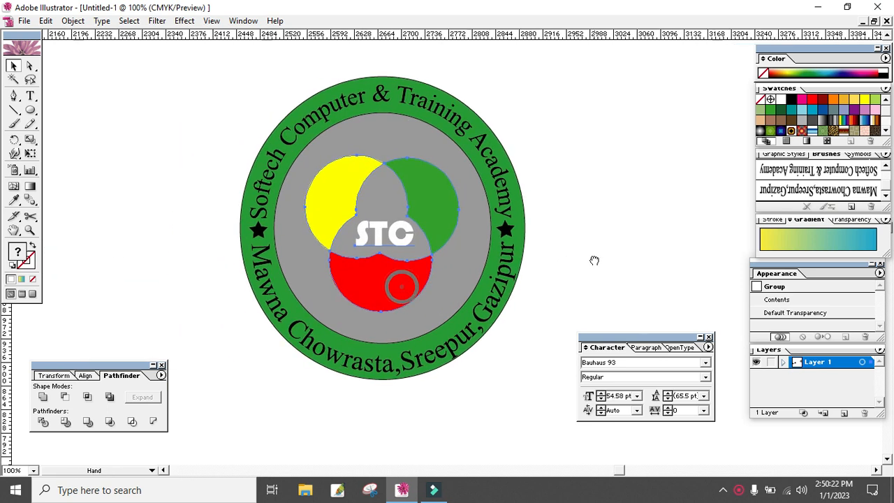
- Align every object of the badge, including the emblem and stars, on their horizontal centres
{"action": "left_click_drag", "start_coordinate": [579, 135], "coordinate": [211, 399]}
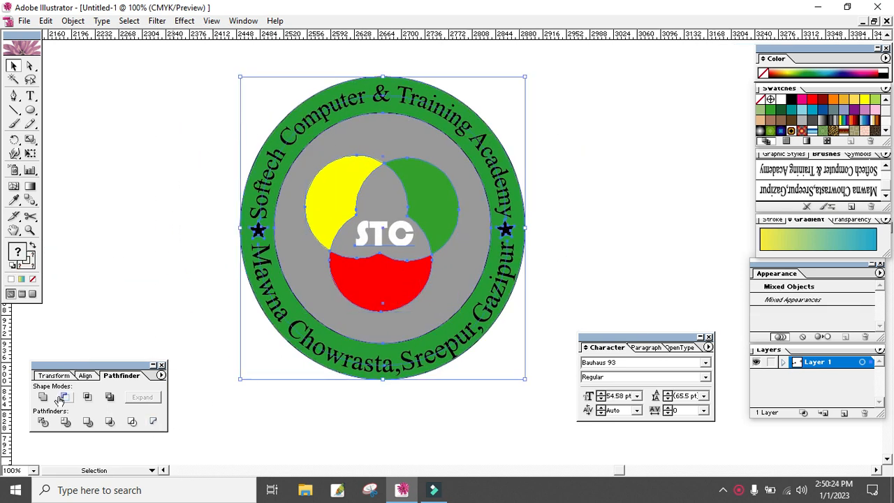
{"action": "left_click", "coordinate": [86, 376]}
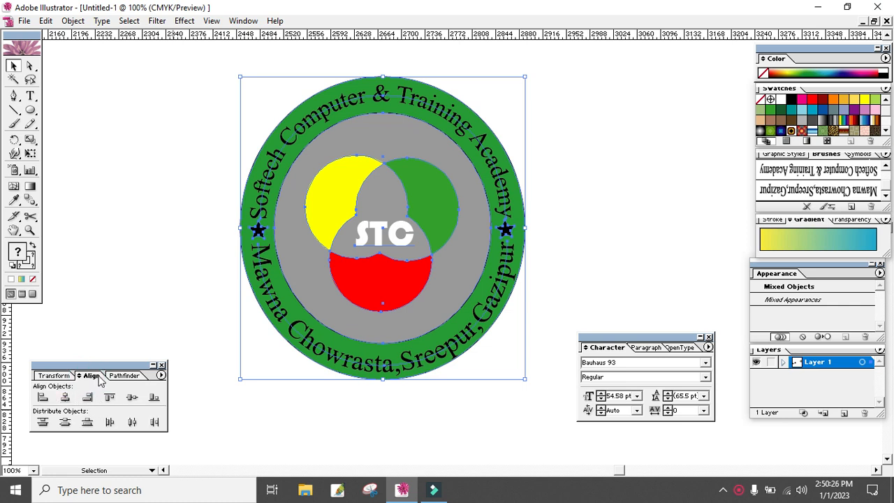
{"action": "left_click", "coordinate": [64, 398]}
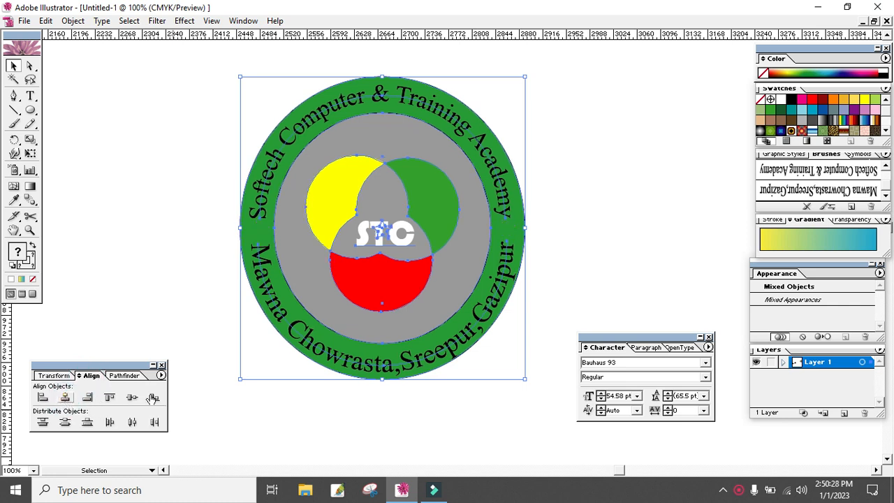
{"action": "left_click", "coordinate": [598, 280]}
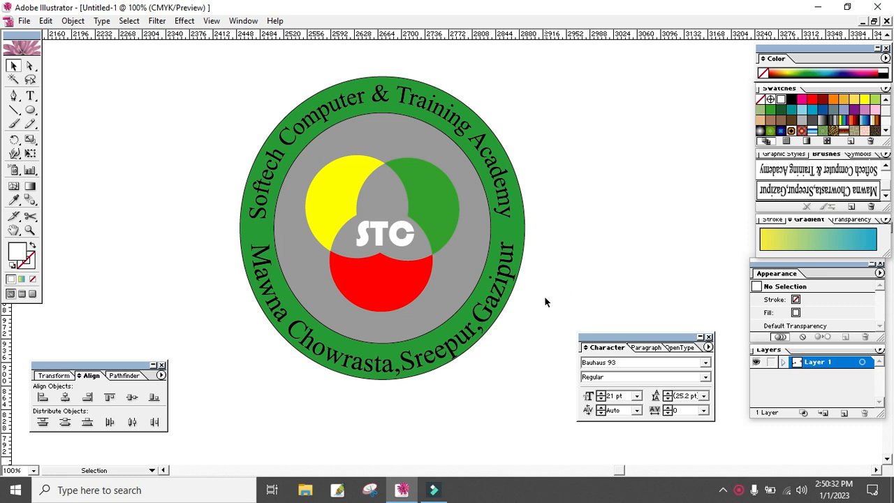
{"action": "key", "text": "z"}
{"action": "left_click", "coordinate": [457, 273], "text": "alt"}
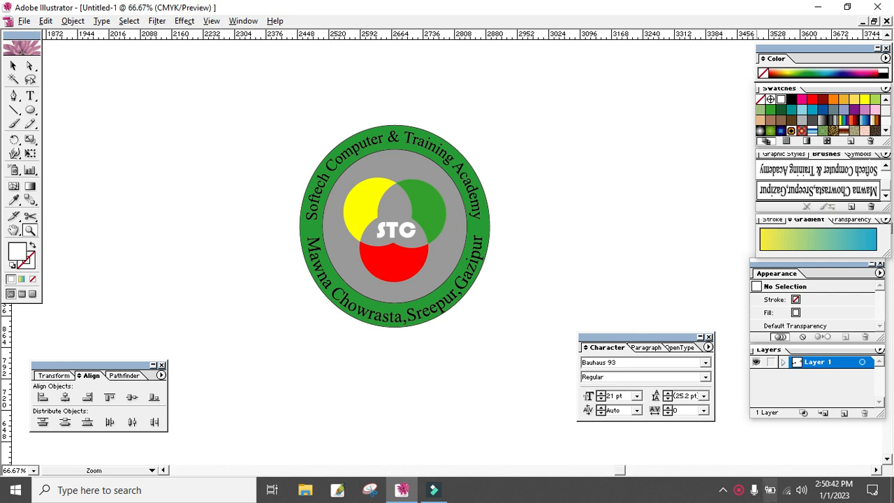
{"action": "left_click", "coordinate": [739, 490]}
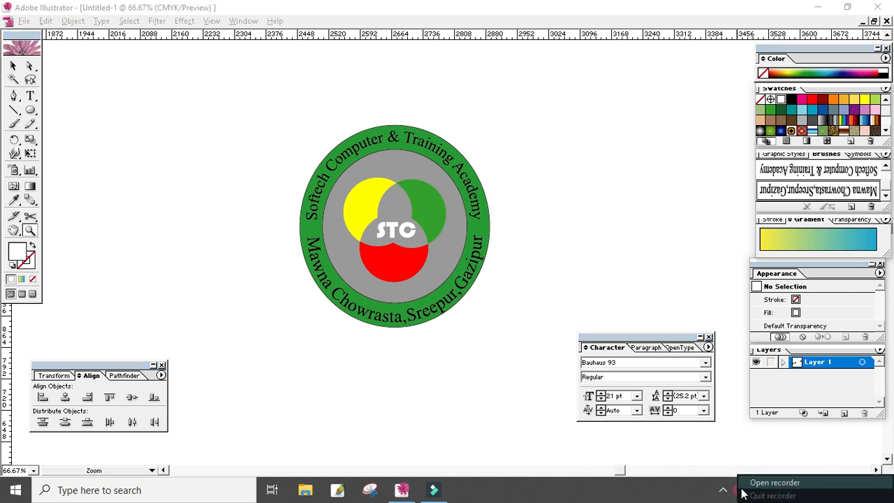